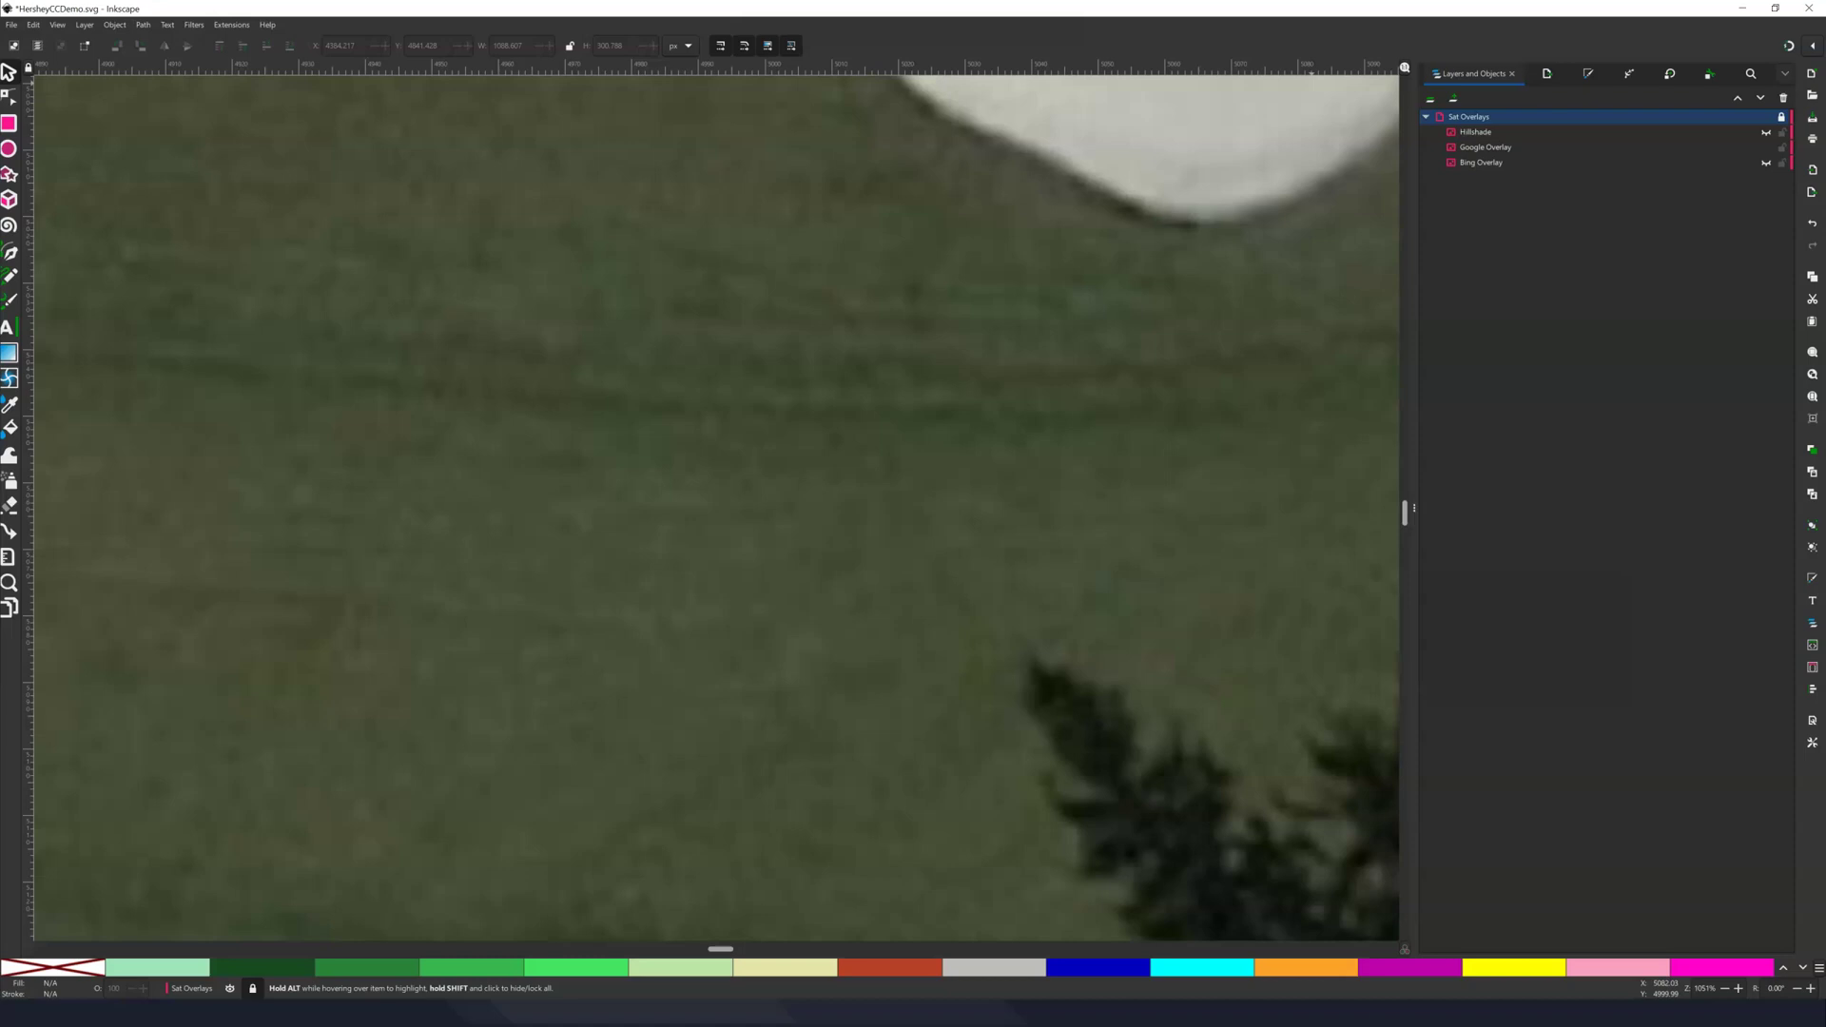
Step: Collapse Sat Overlays and zoom out from 1051% to about 23% to show the whole golf course map
{"action": "key", "text": "Left"}
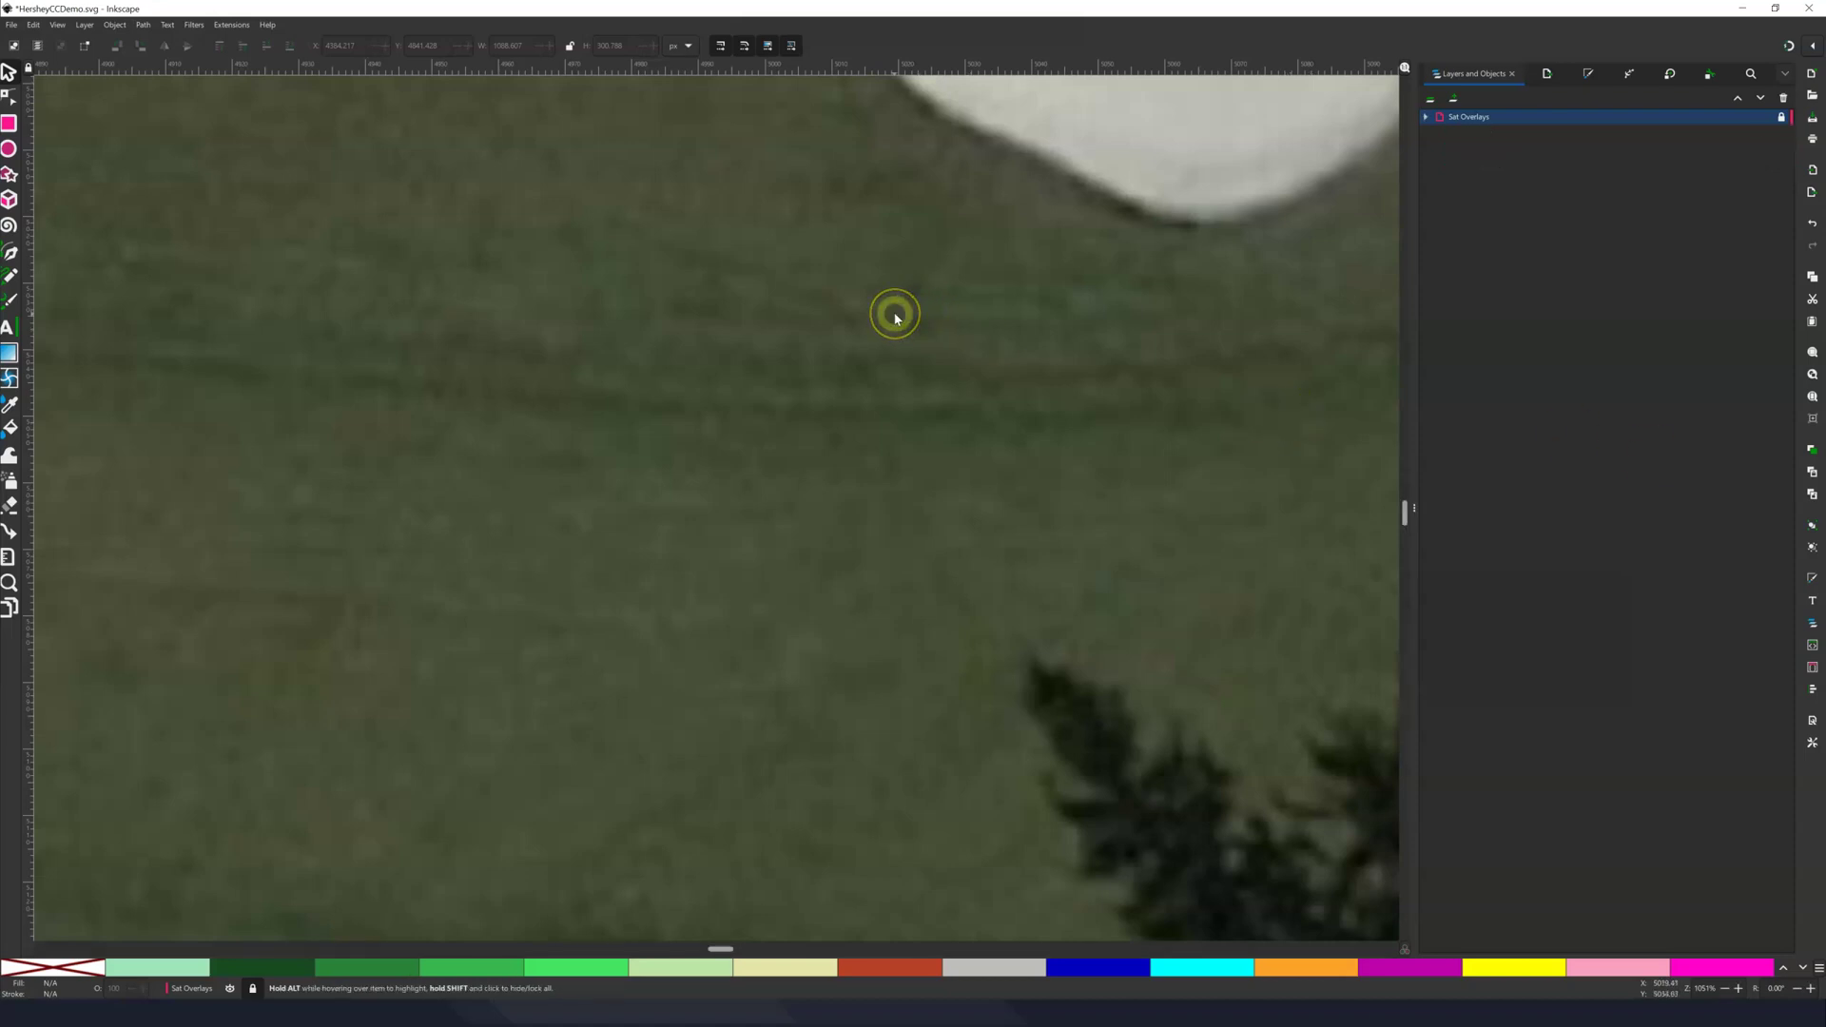
{"action": "scroll", "coordinate": [894, 319], "scroll_direction": "down", "scroll_amount": 6}
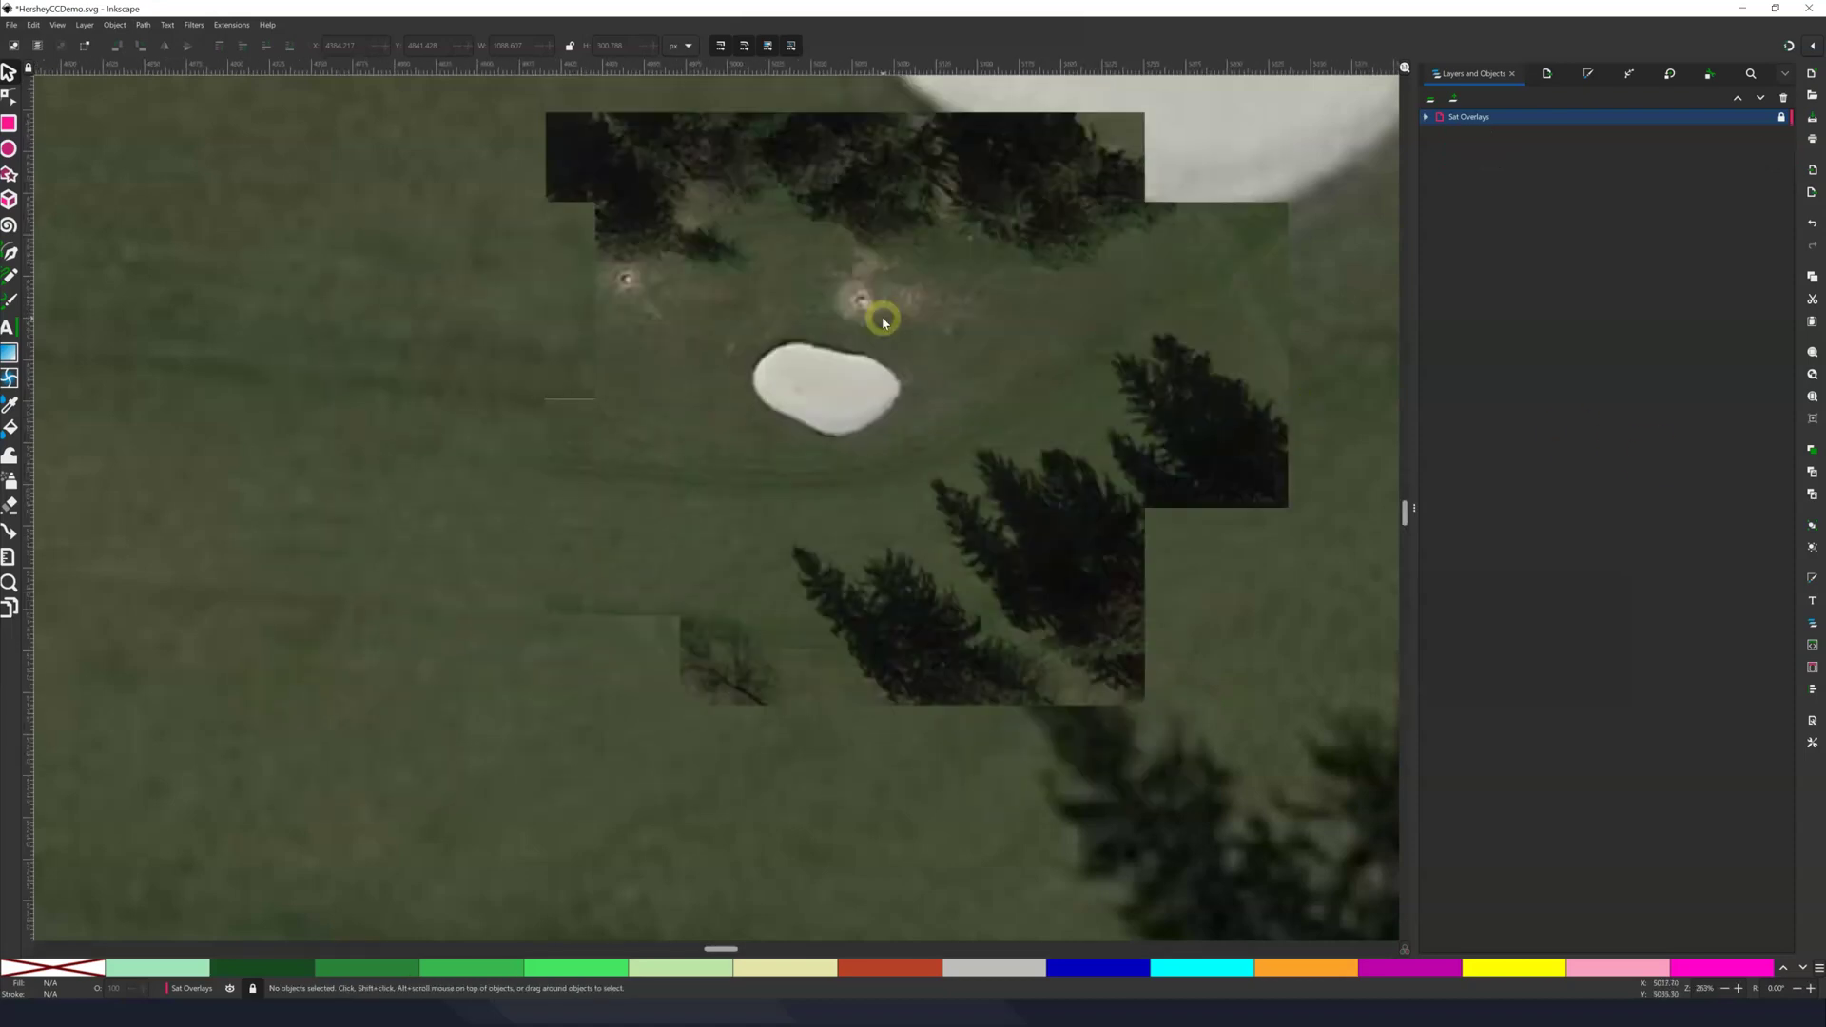
{"action": "scroll", "coordinate": [883, 321], "scroll_direction": "down", "scroll_amount": 3}
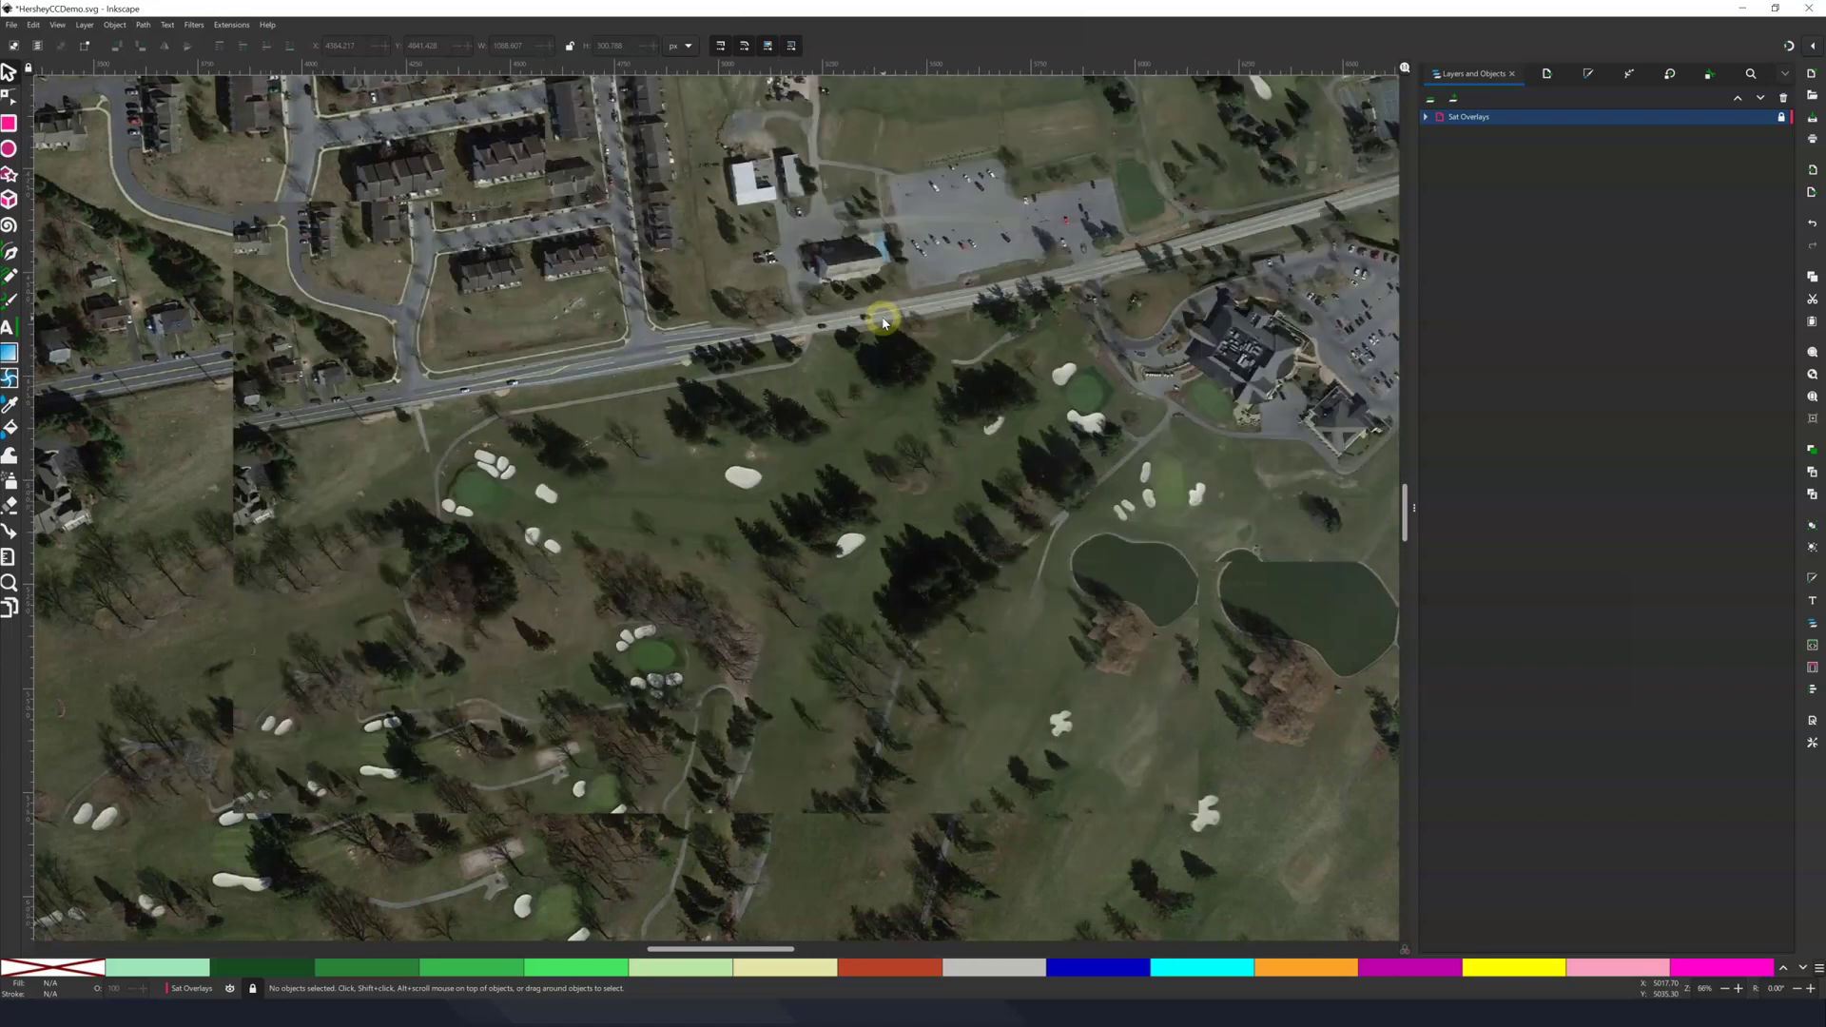
{"action": "scroll", "coordinate": [883, 321], "scroll_direction": "down", "scroll_amount": 3}
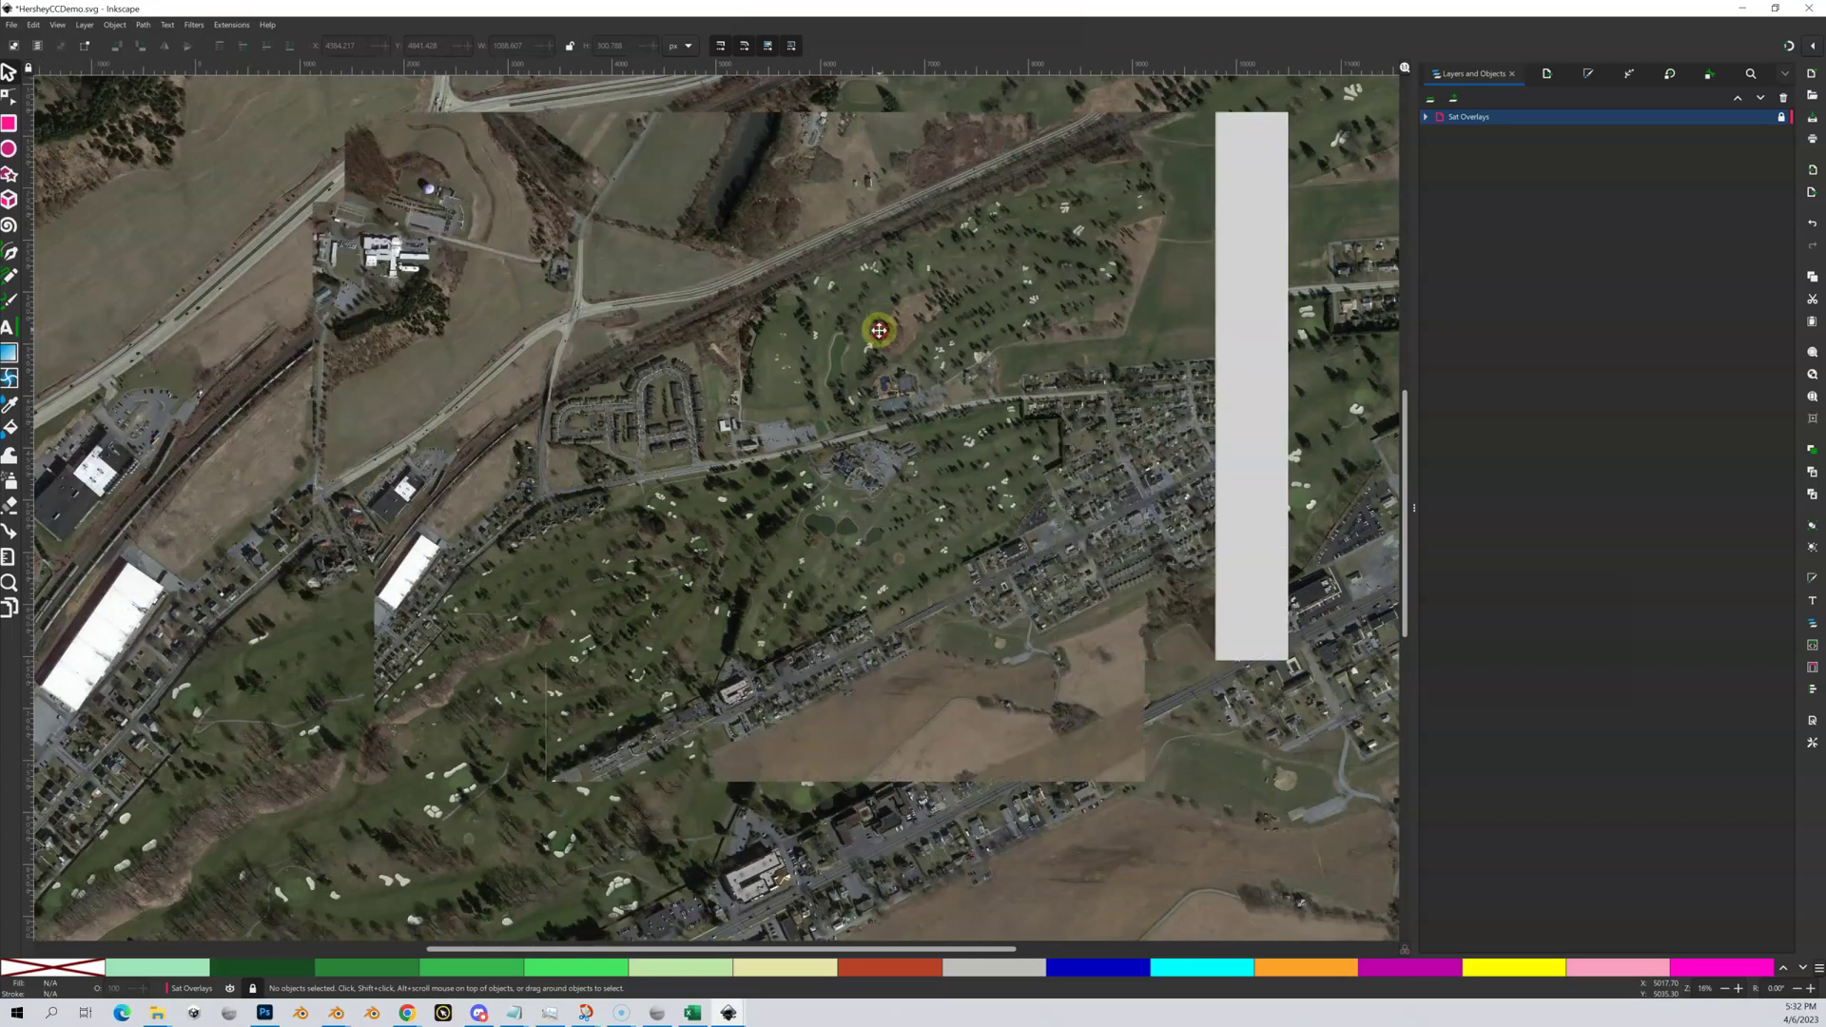
{"action": "left_click_drag", "start_coordinate": [883, 321], "coordinate": [878, 336]}
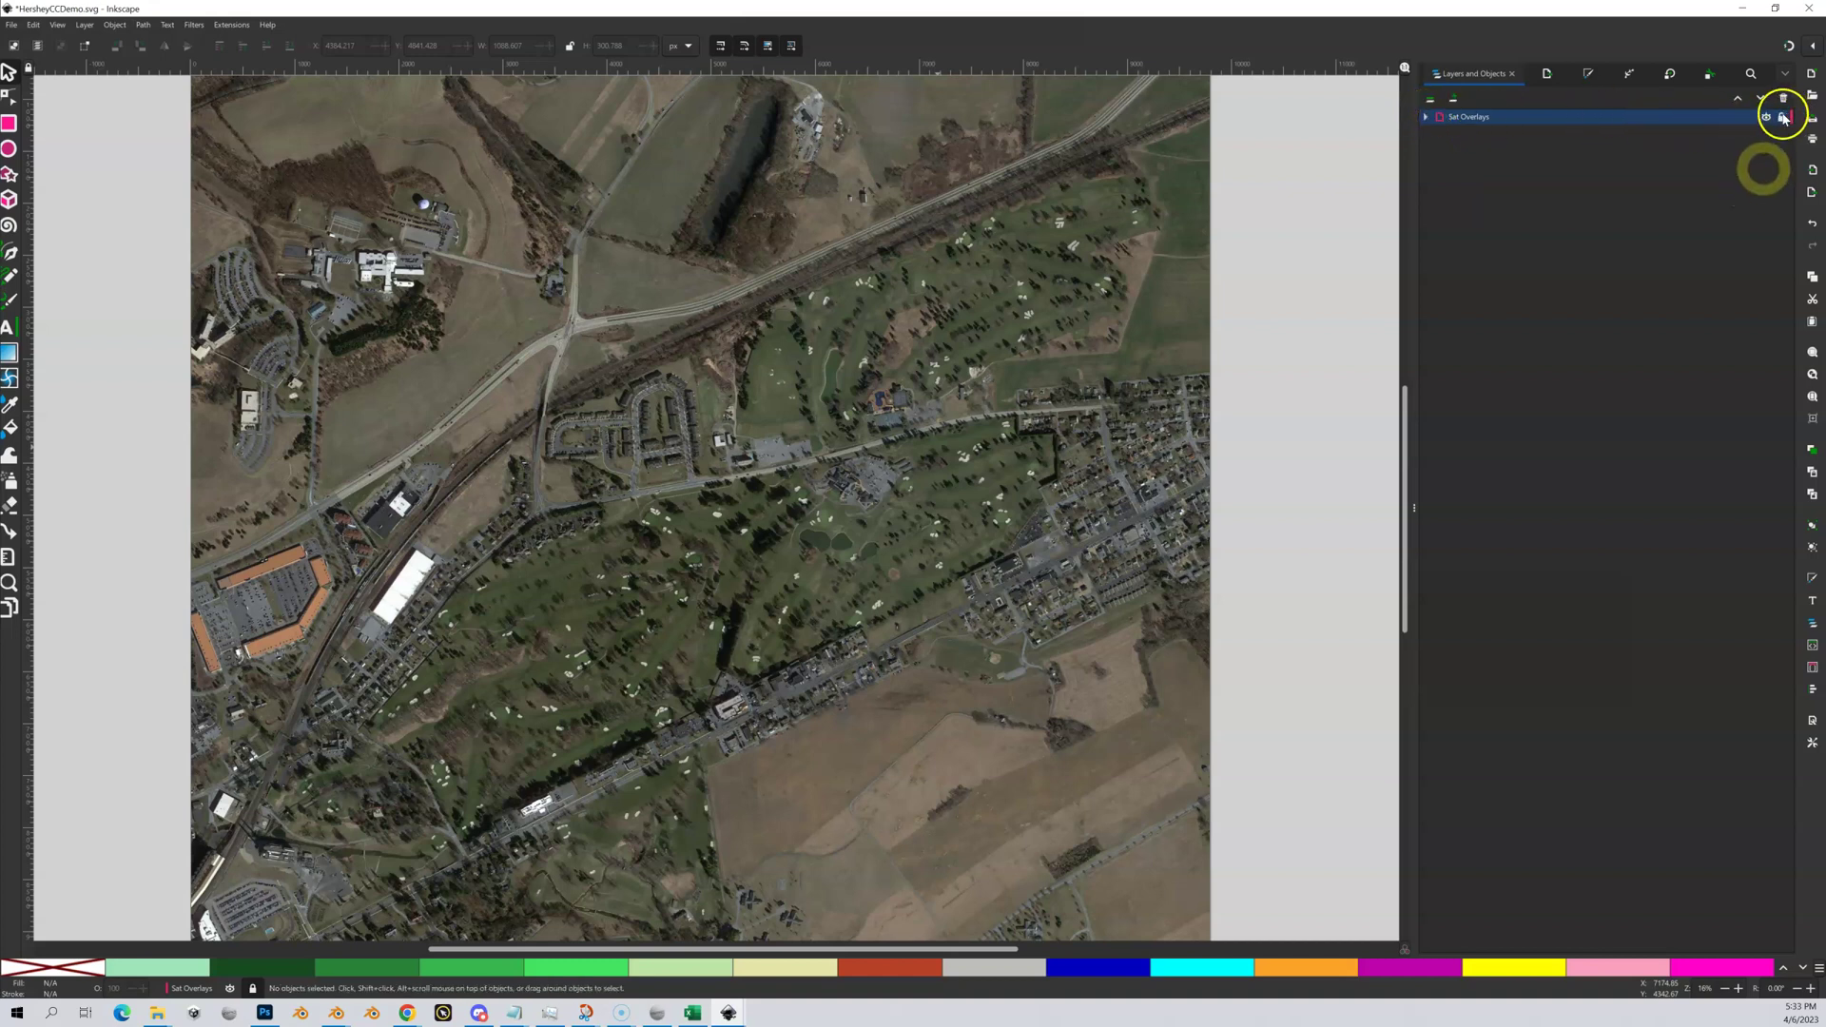
{"action": "left_click", "coordinate": [884, 469]}
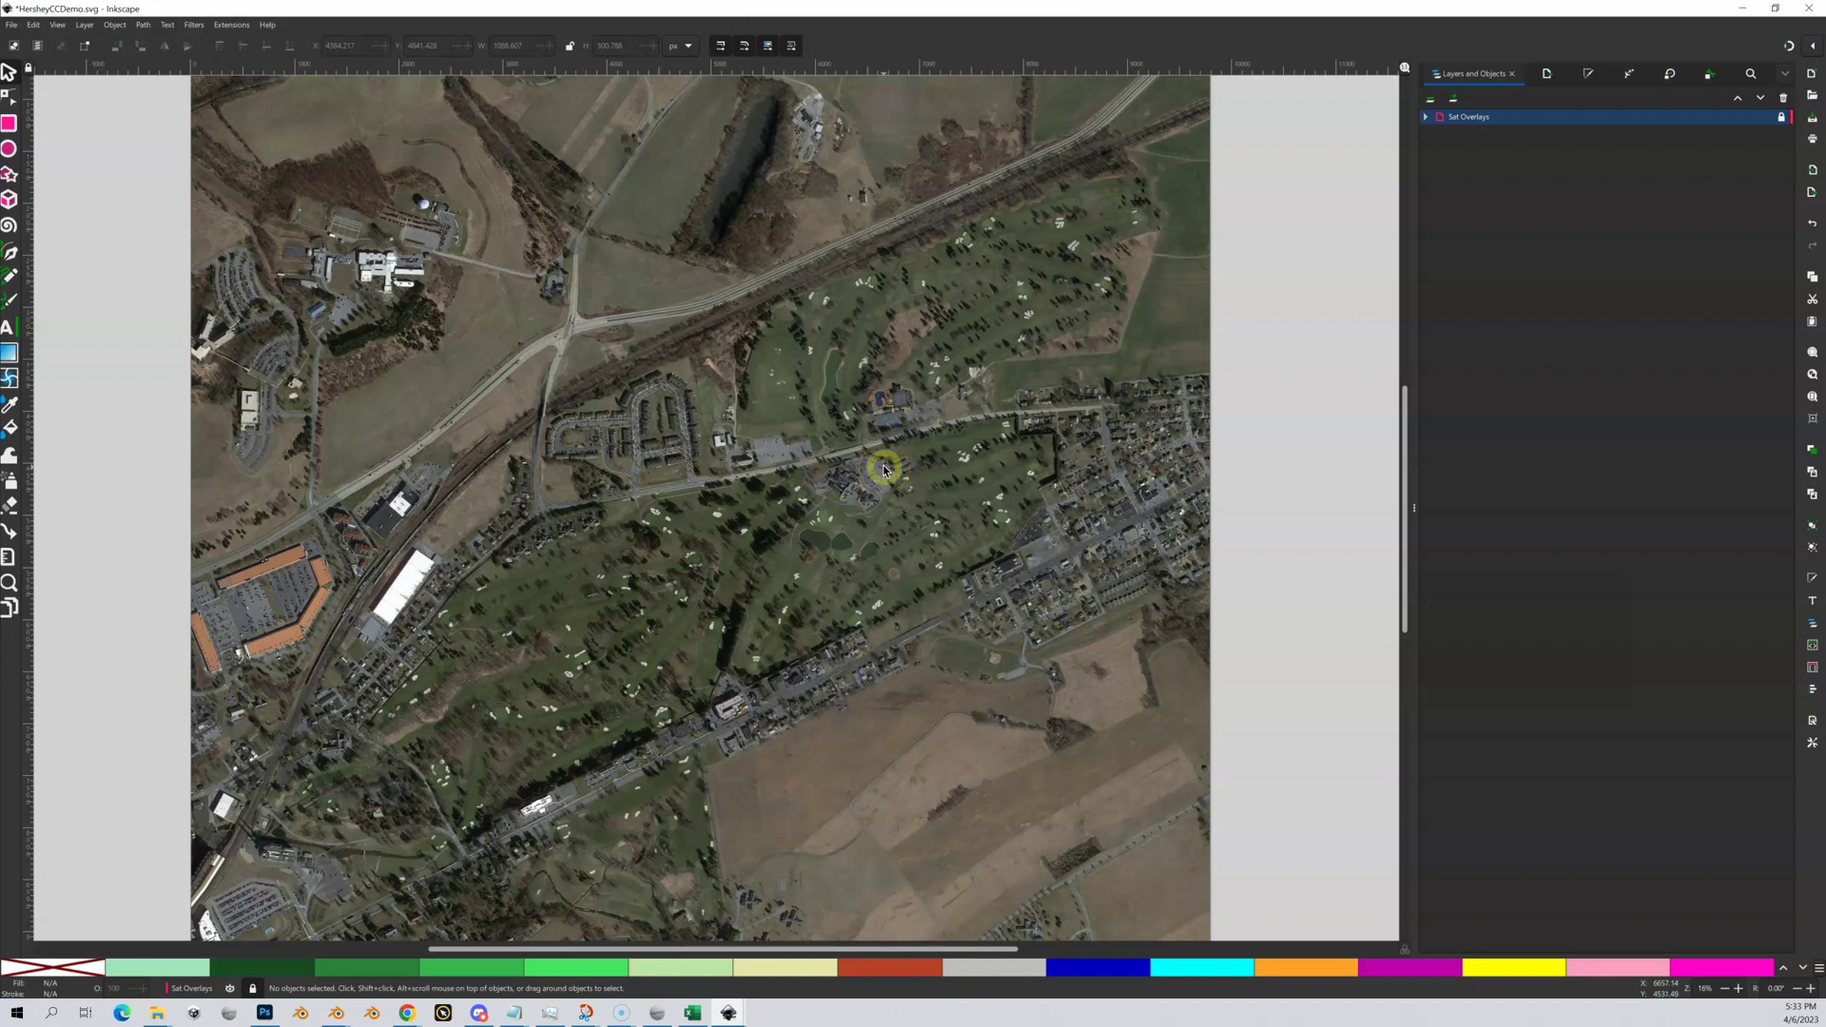
{"action": "scroll", "coordinate": [884, 469], "scroll_direction": "up", "scroll_amount": 1}
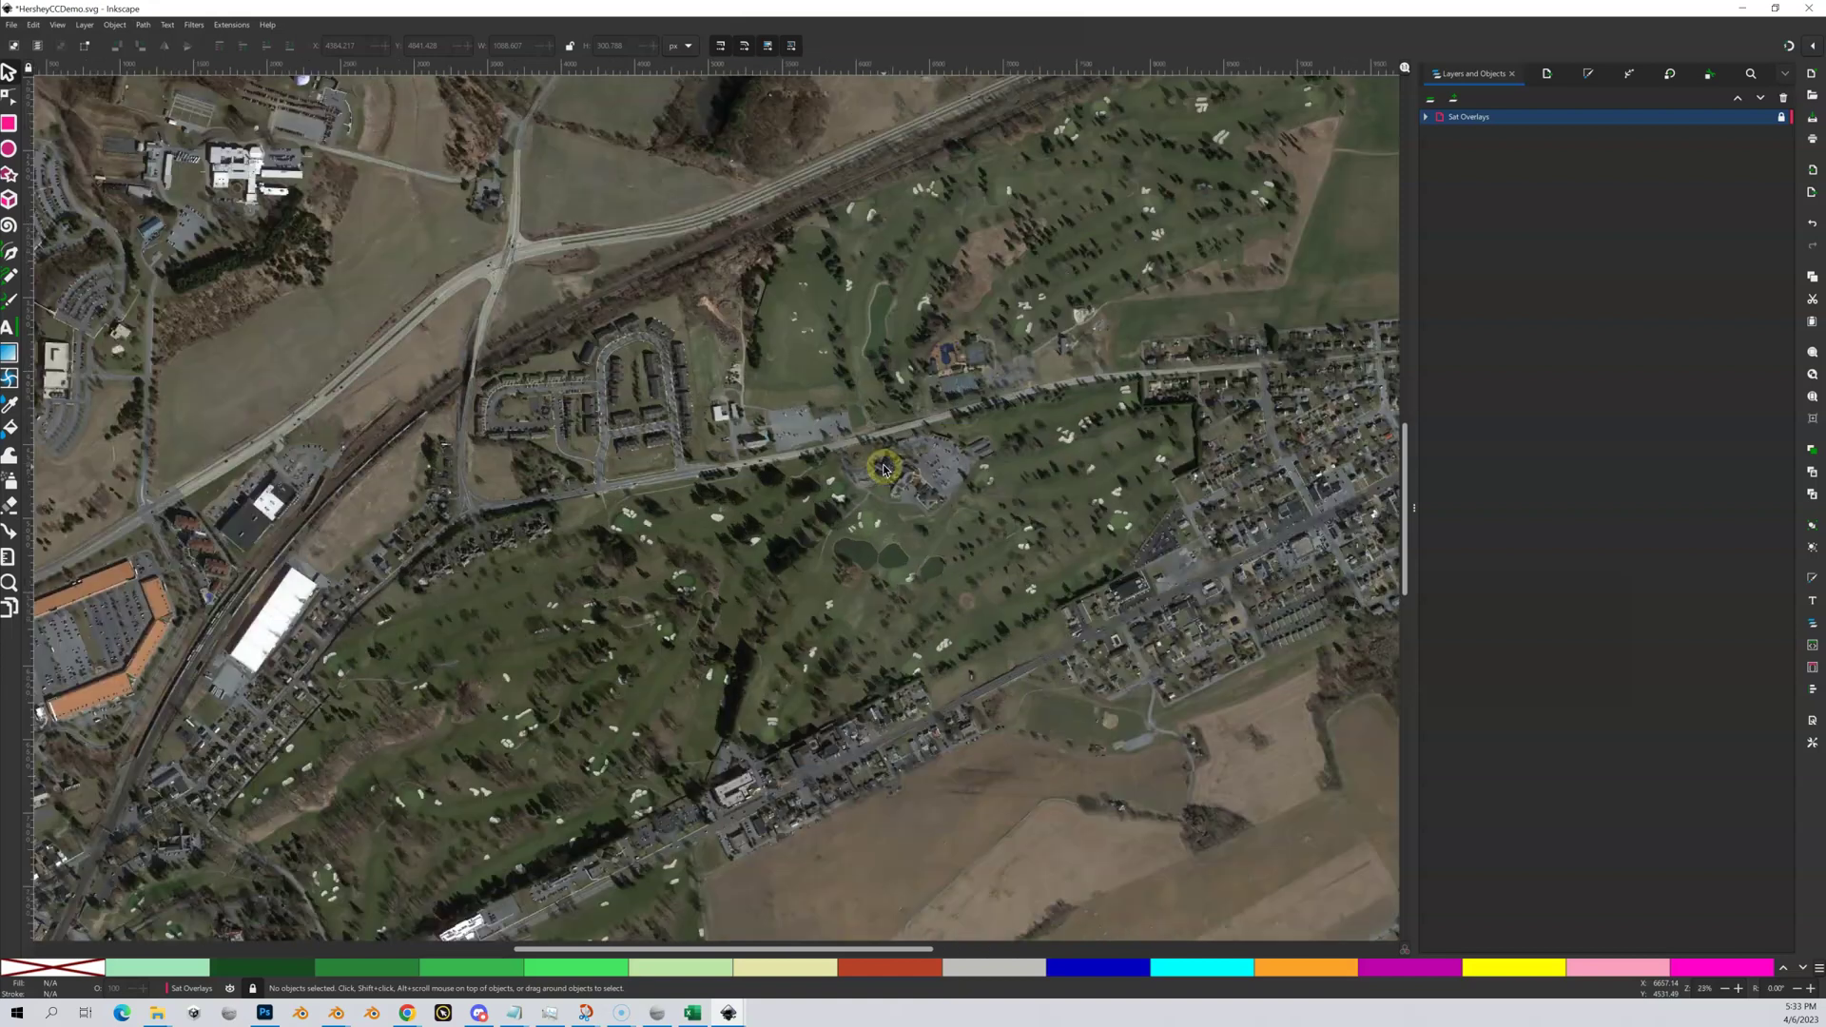
{"action": "scroll", "coordinate": [811, 481], "scroll_direction": "up", "scroll_amount": 1}
{"action": "scroll", "coordinate": [811, 482], "scroll_direction": "right", "scroll_amount": 2}
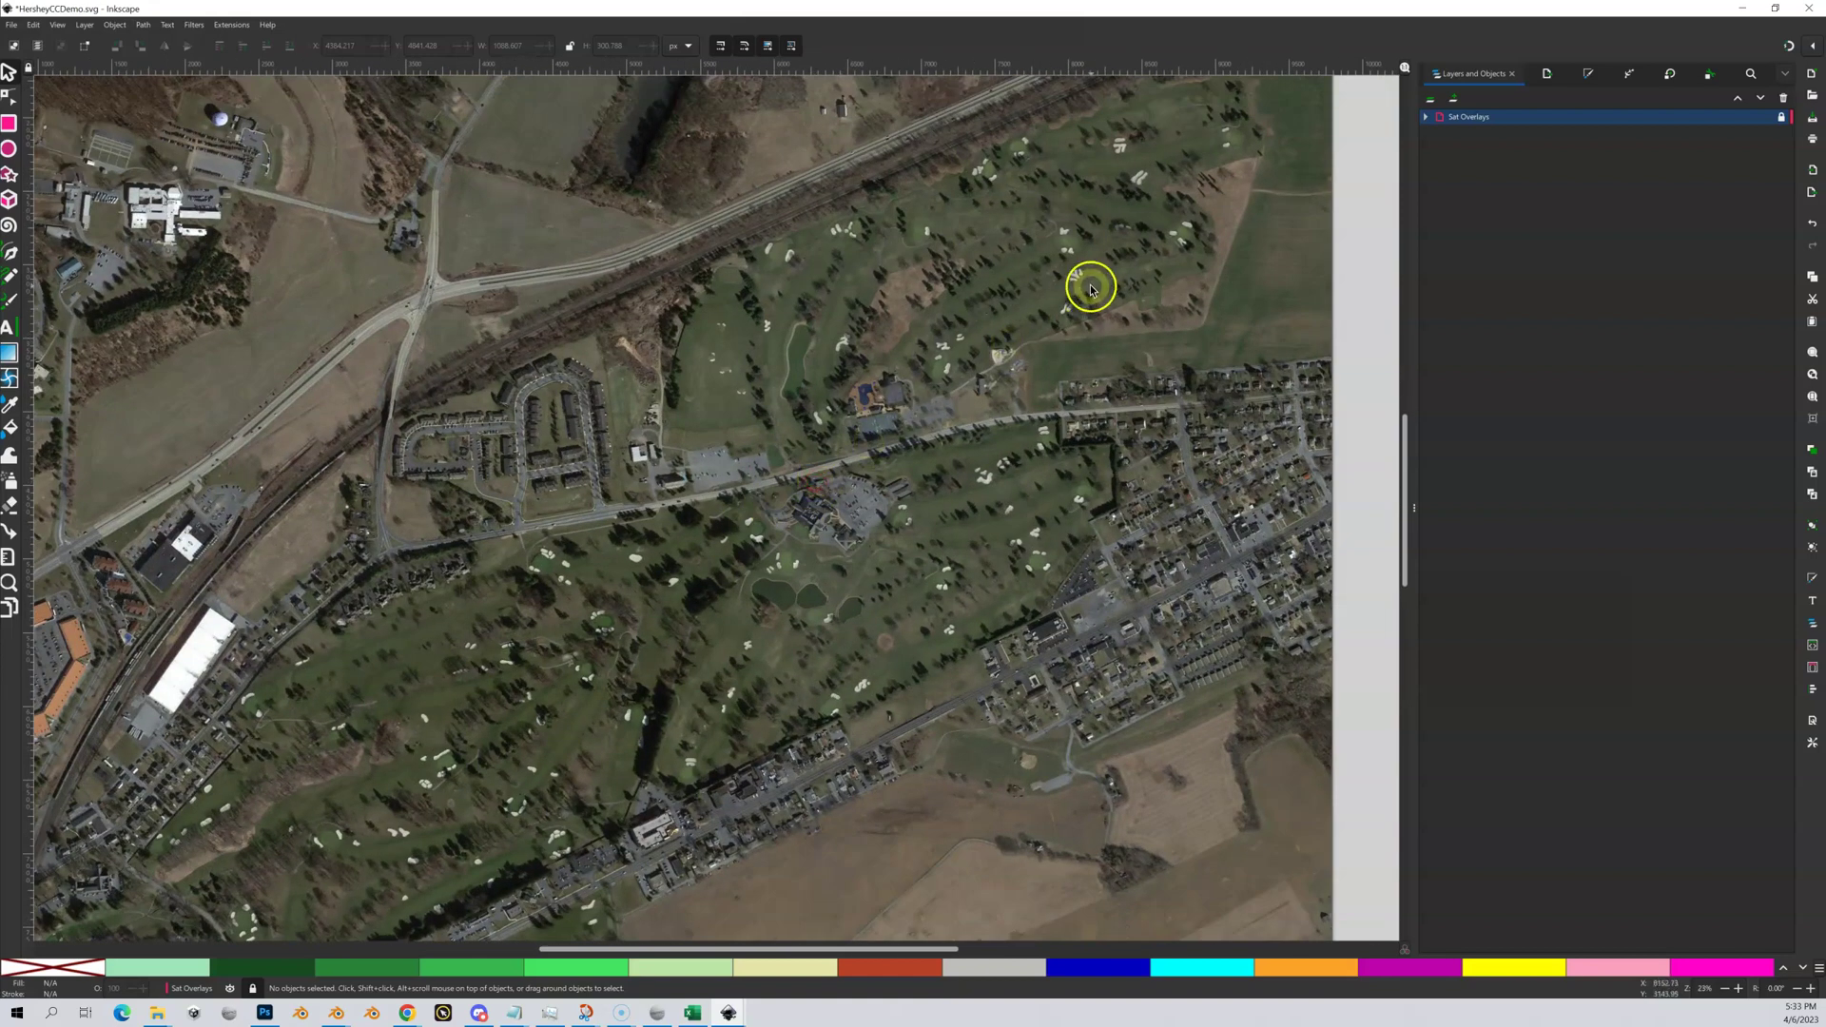
{"action": "left_click", "coordinate": [1470, 152]}
{"action": "left_click", "coordinate": [1469, 152]}
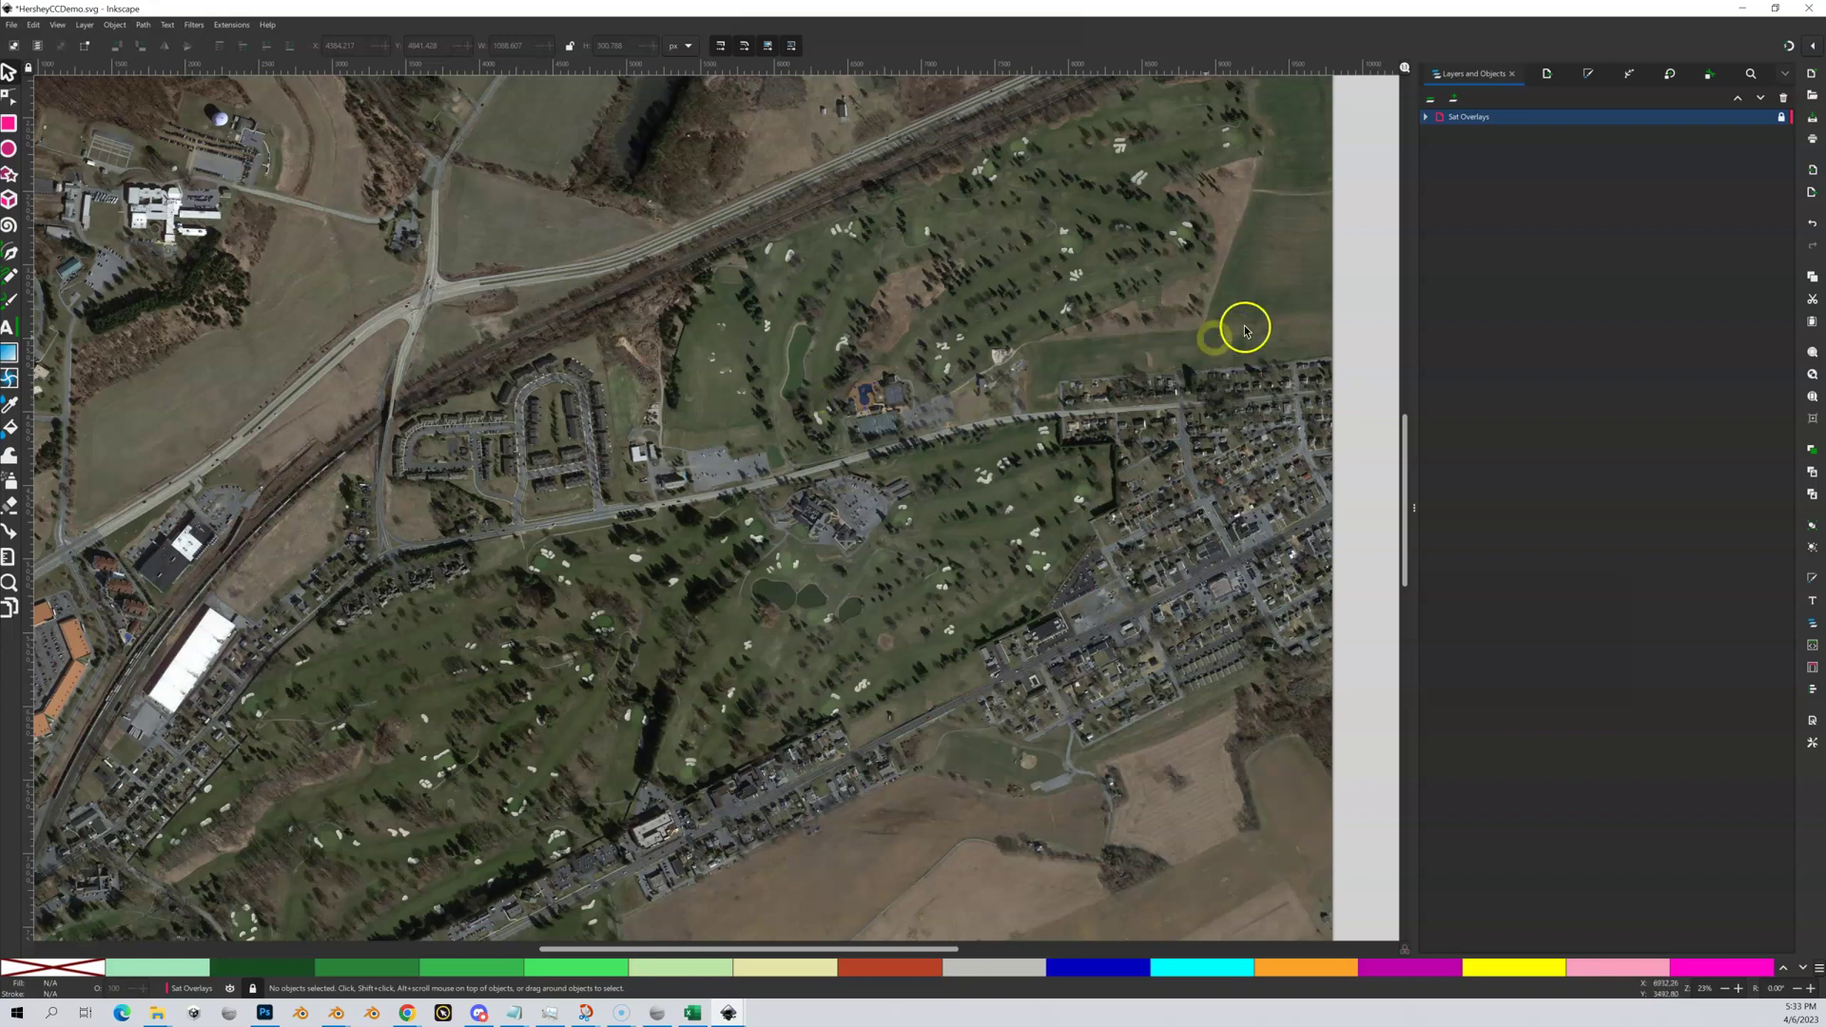
Step: Zoom in to 48% and pan onto the northern holes around the clubhouse
{"action": "left_click_drag", "start_coordinate": [901, 294], "coordinate": [865, 367]}
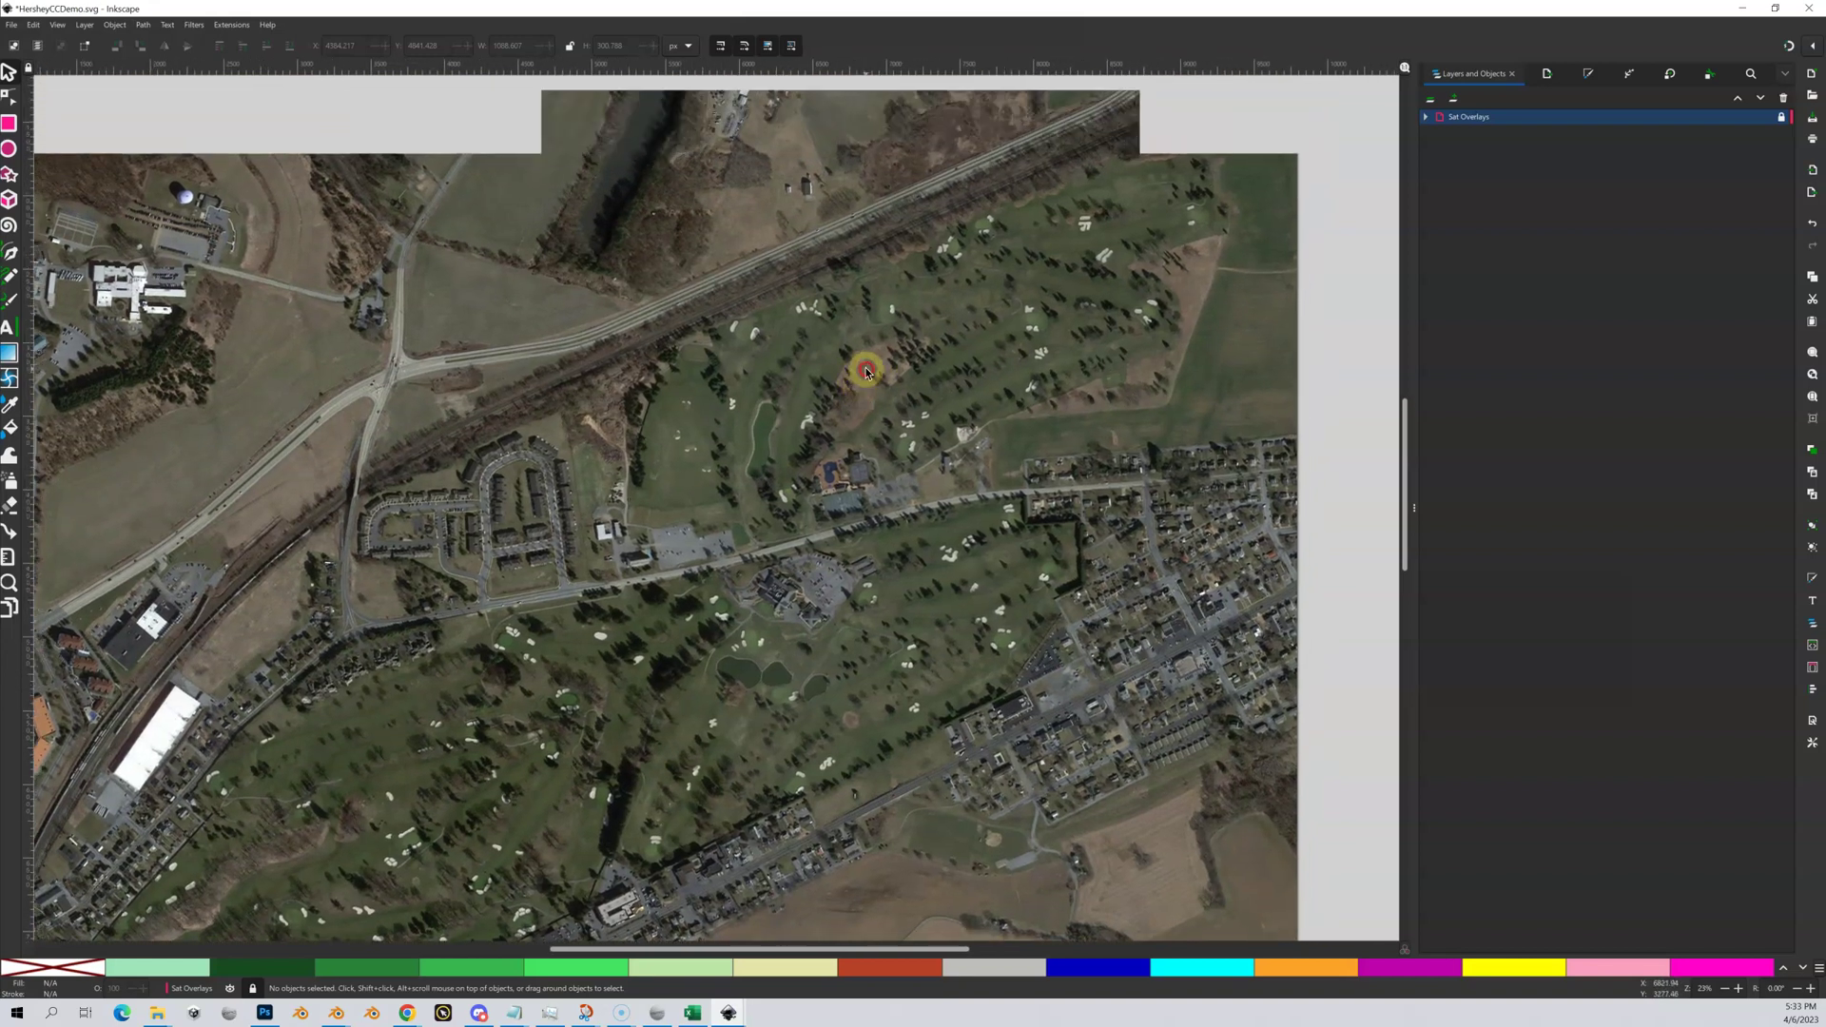
{"action": "scroll", "coordinate": [866, 365], "scroll_direction": "up", "scroll_amount": 1}
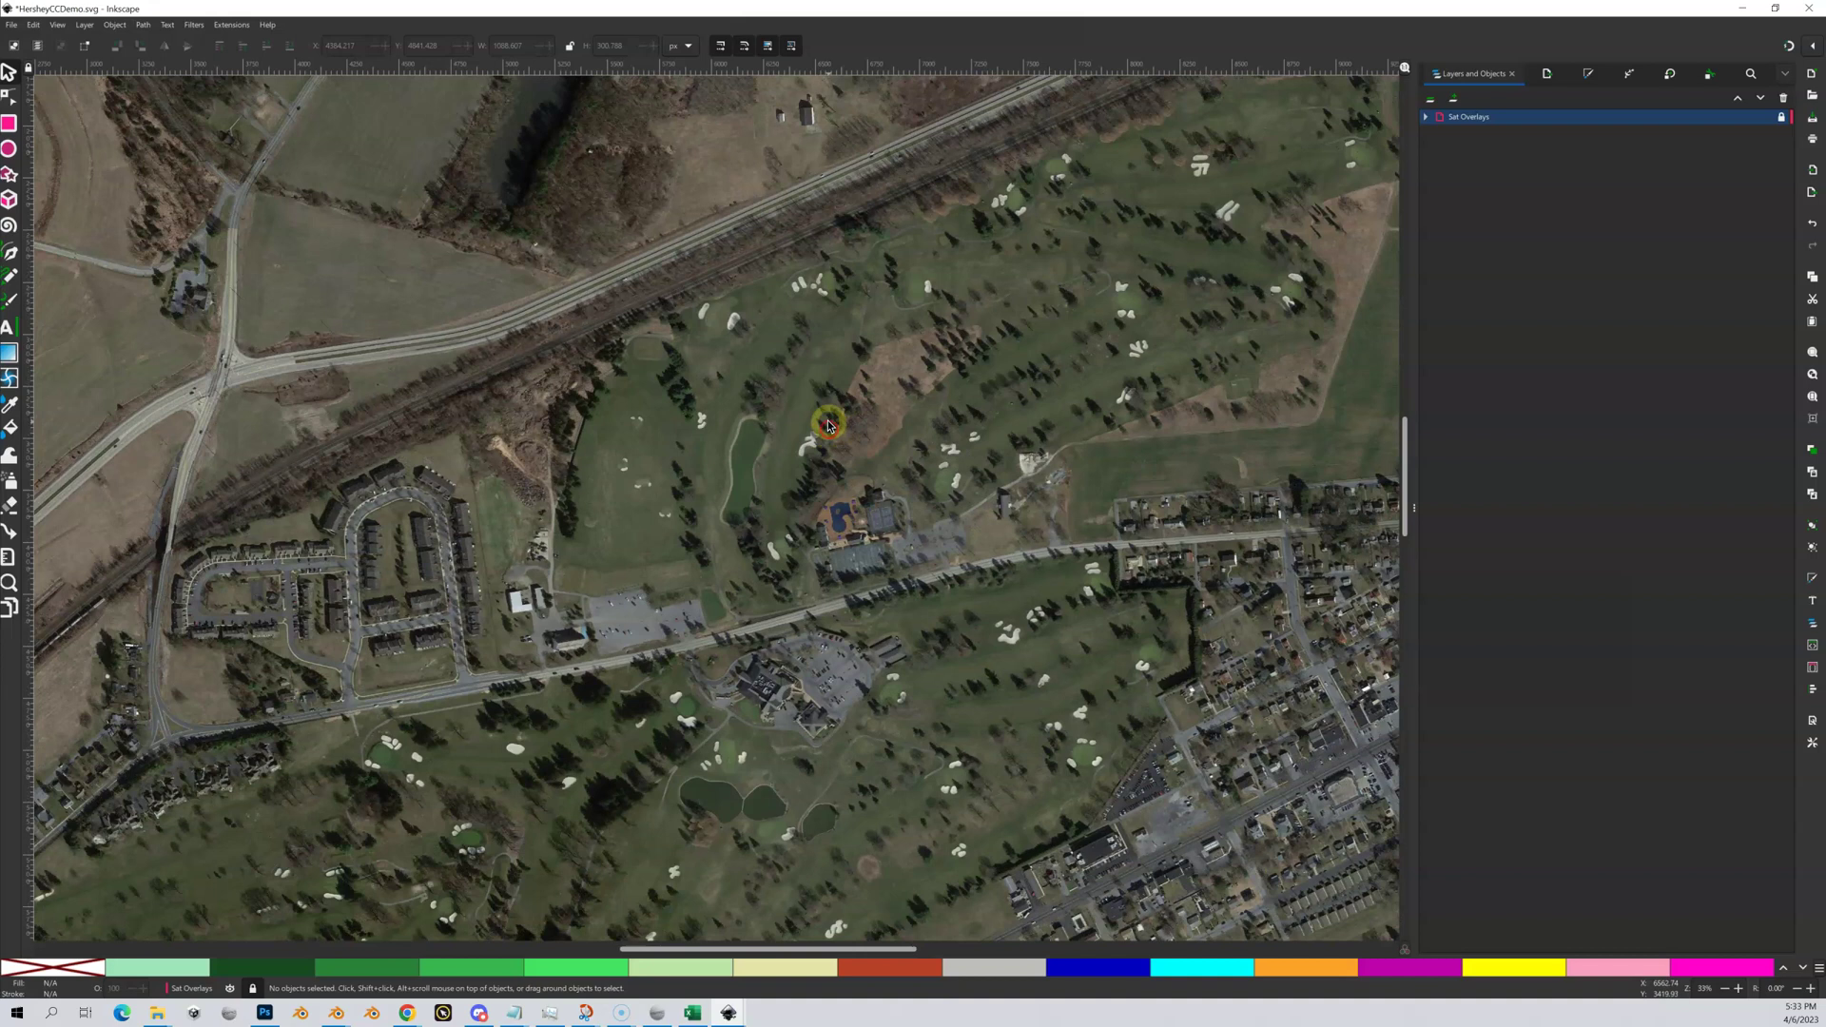
{"action": "scroll", "coordinate": [828, 419], "scroll_direction": "up", "scroll_amount": 1}
{"action": "scroll", "coordinate": [795, 471], "scroll_direction": "up", "scroll_amount": 1}
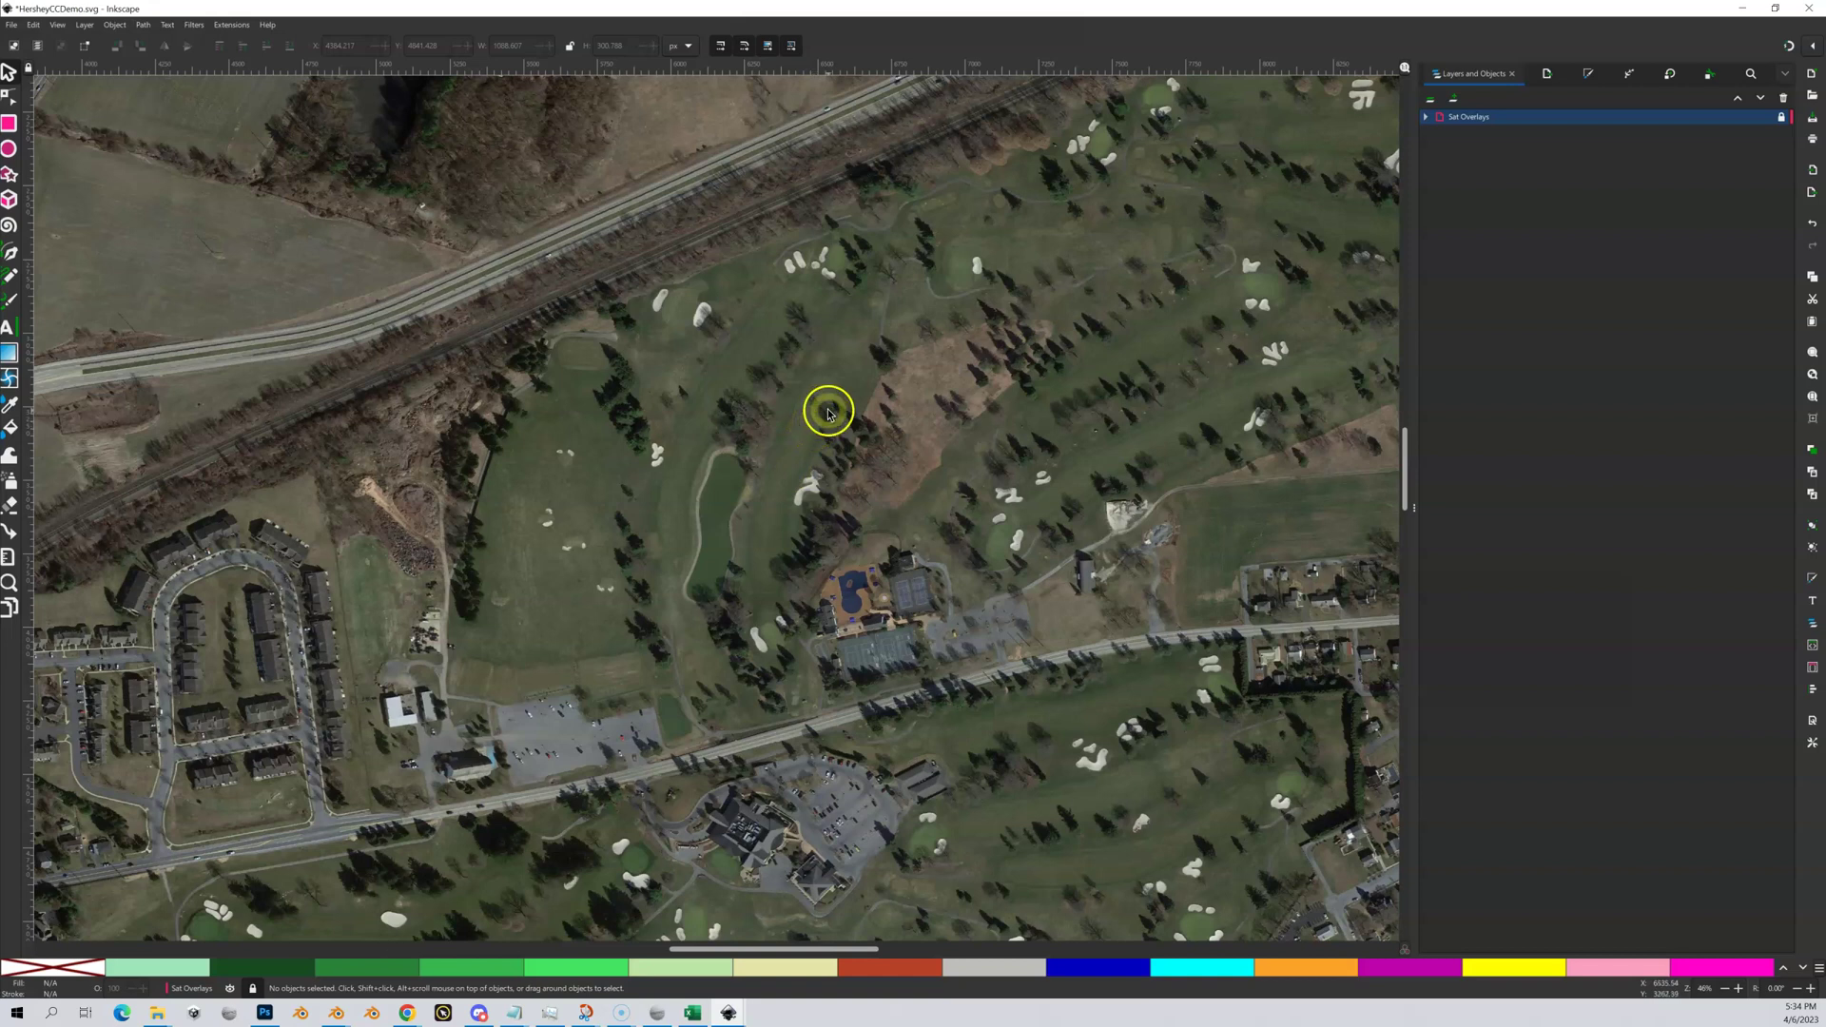
{"action": "scroll", "coordinate": [828, 418], "scroll_direction": "up", "scroll_amount": 2}
{"action": "scroll", "coordinate": [828, 419], "scroll_direction": "right", "scroll_amount": 1}
{"action": "left_click_drag", "start_coordinate": [843, 416], "coordinate": [799, 464]}
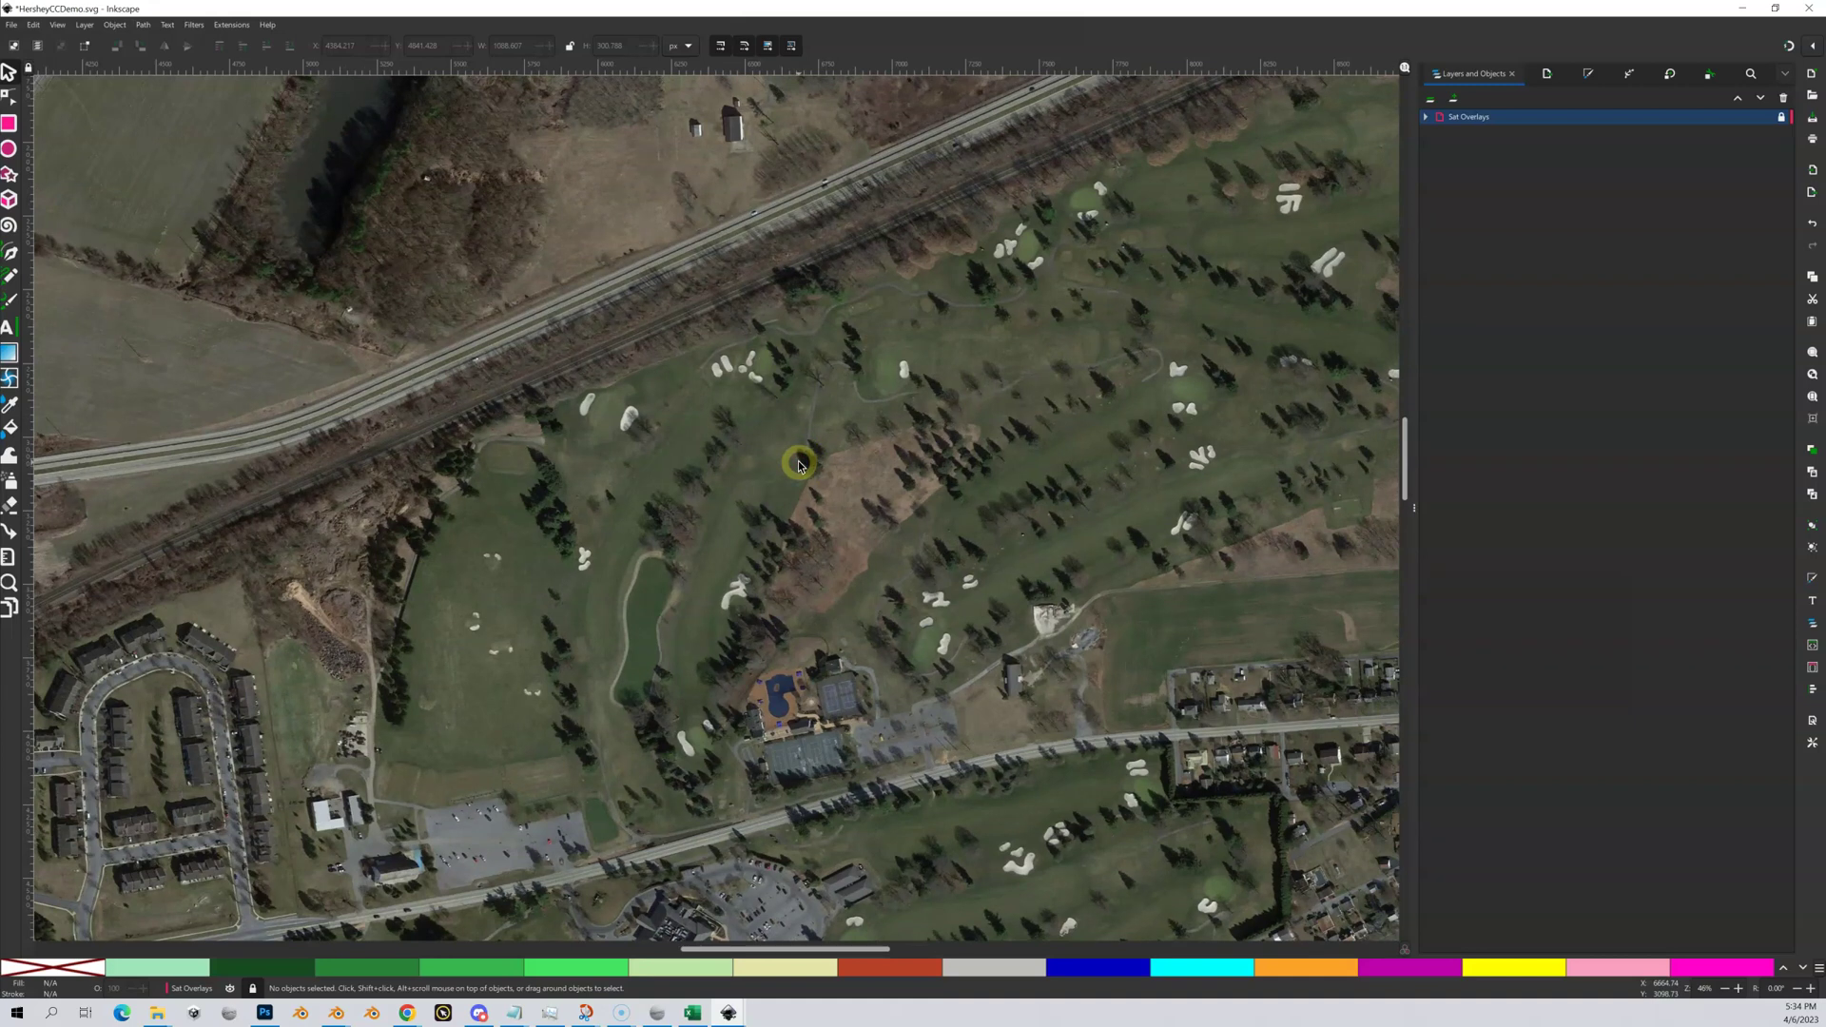
{"action": "left_click_drag", "start_coordinate": [799, 475], "coordinate": [799, 435]}
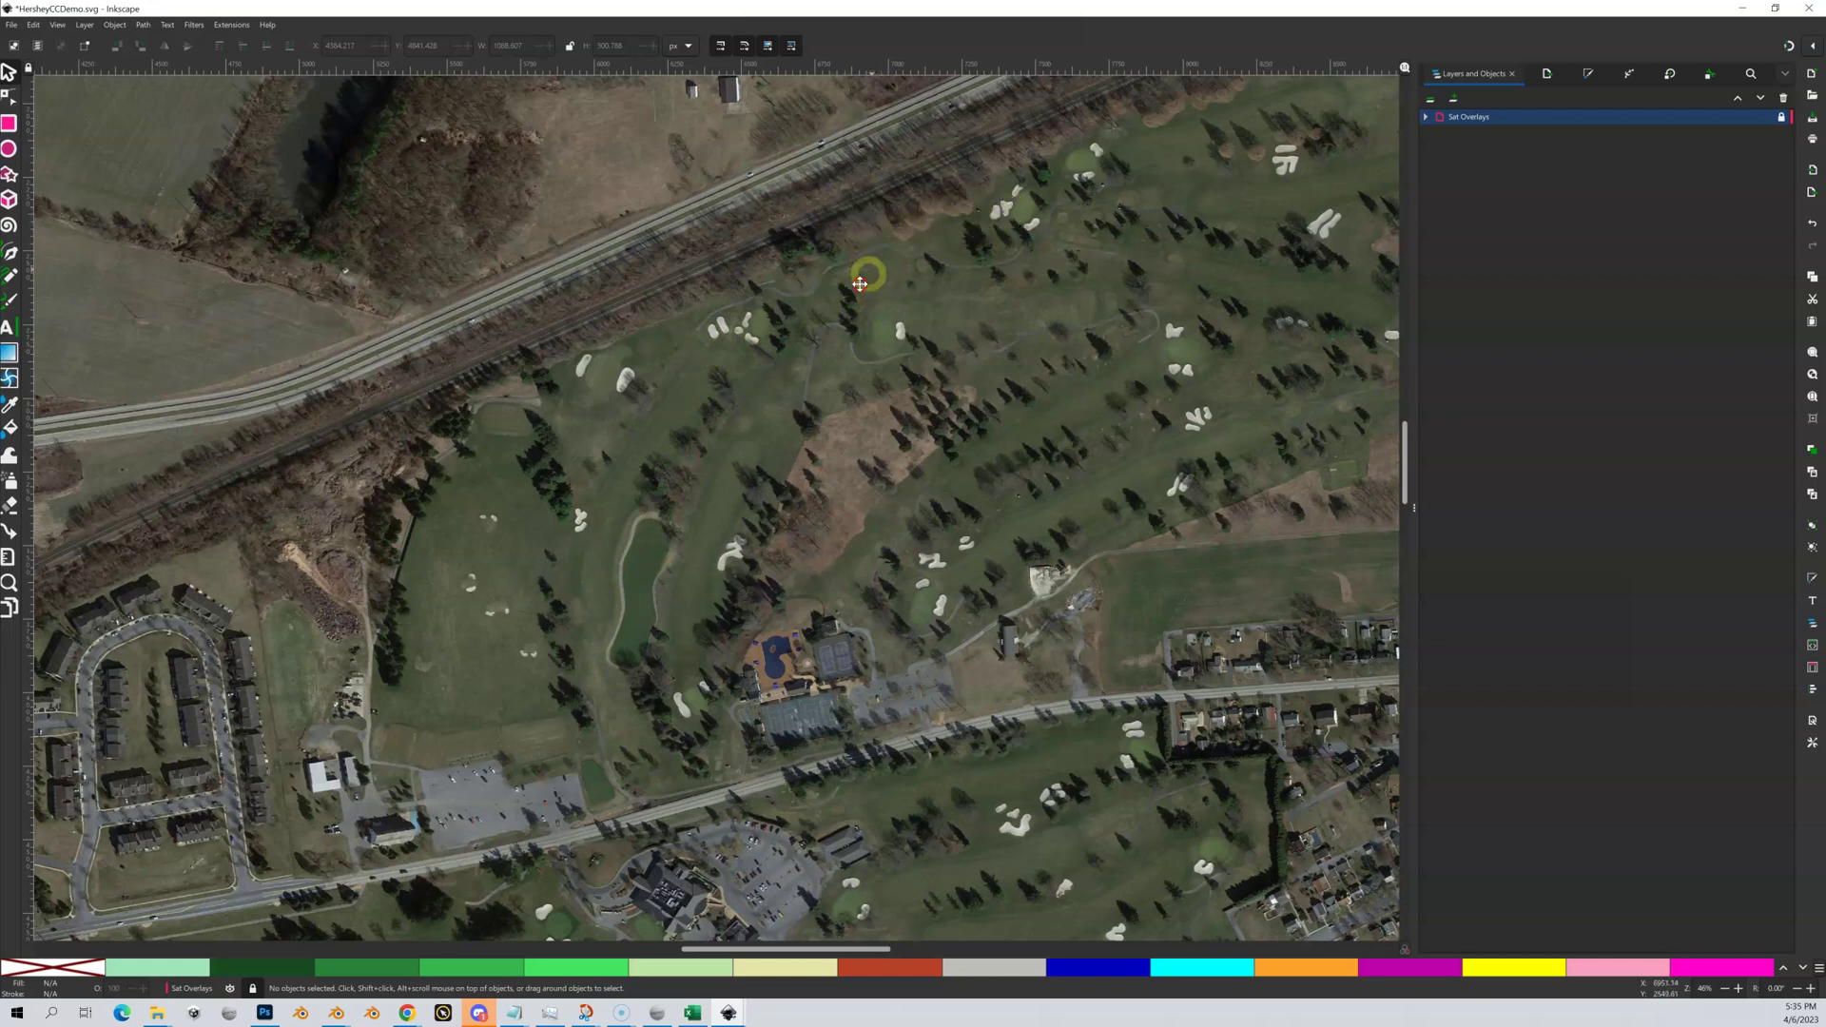
{"action": "left_click_drag", "start_coordinate": [864, 276], "coordinate": [849, 299]}
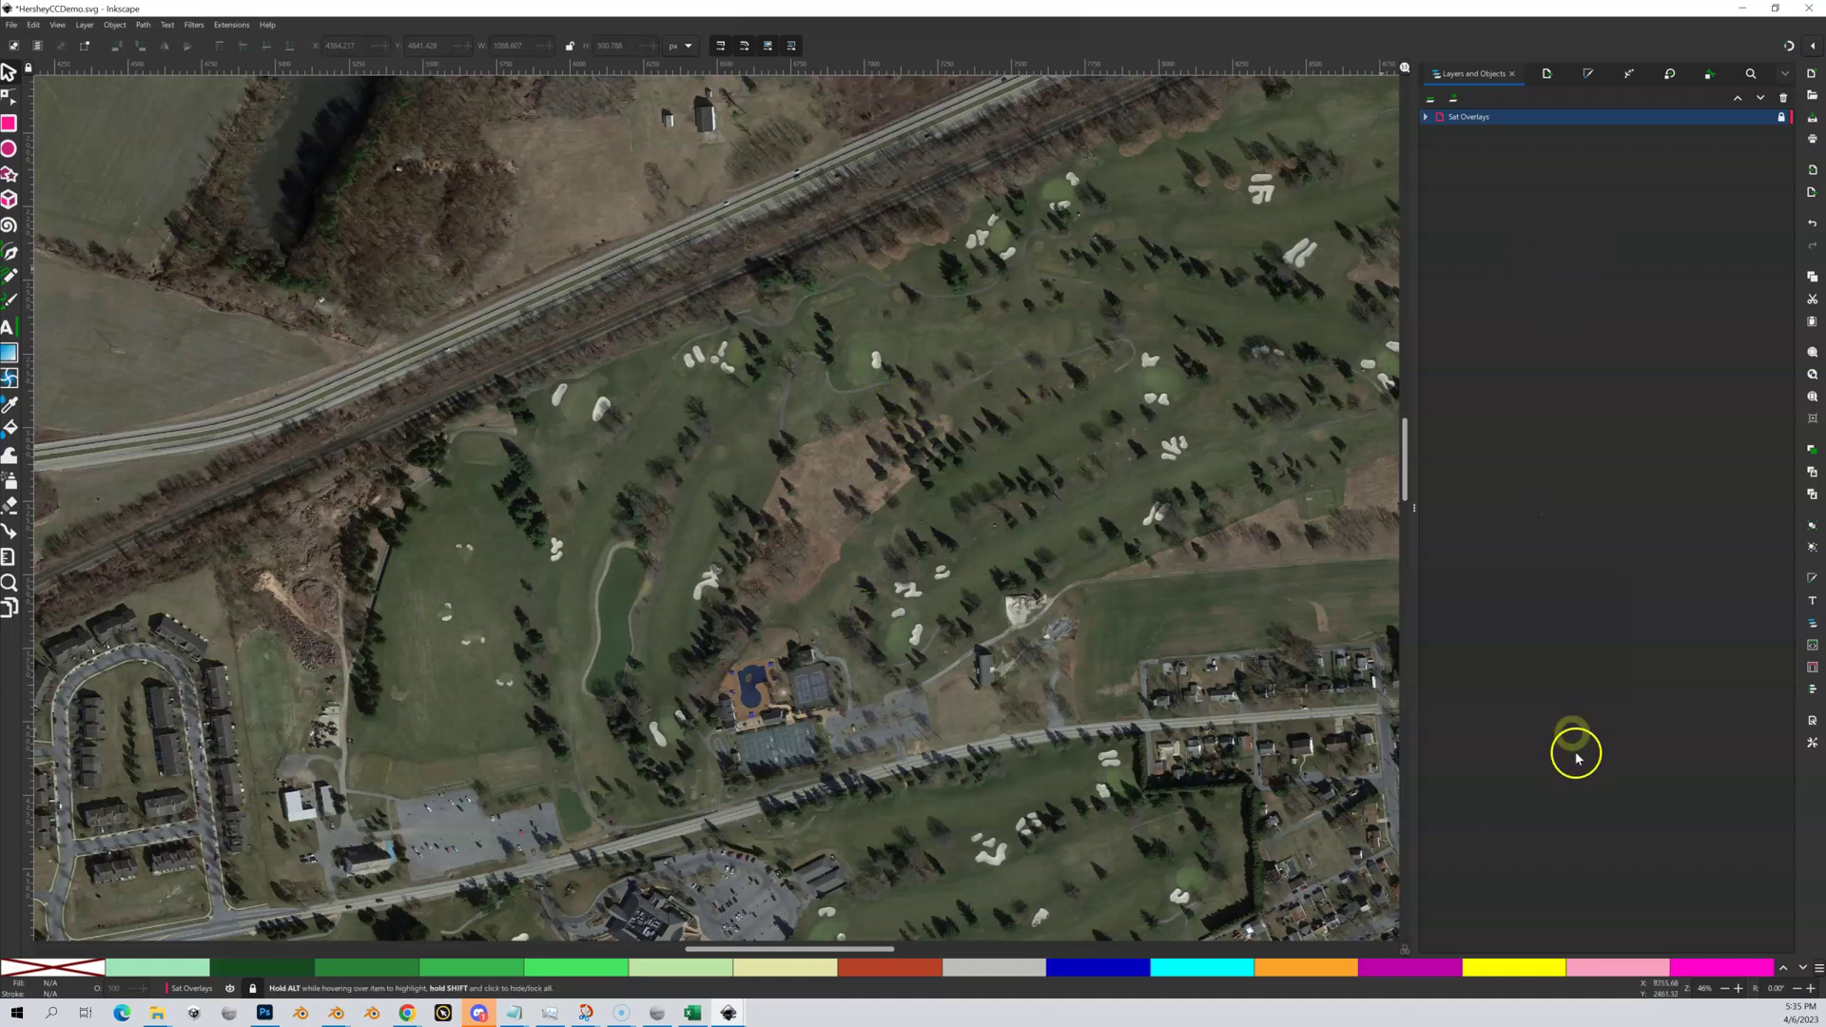
Step: Add a Hole01 layer above Sat Overlays, then begin adding Hole02 above it
{"action": "left_click", "coordinate": [1455, 102]}
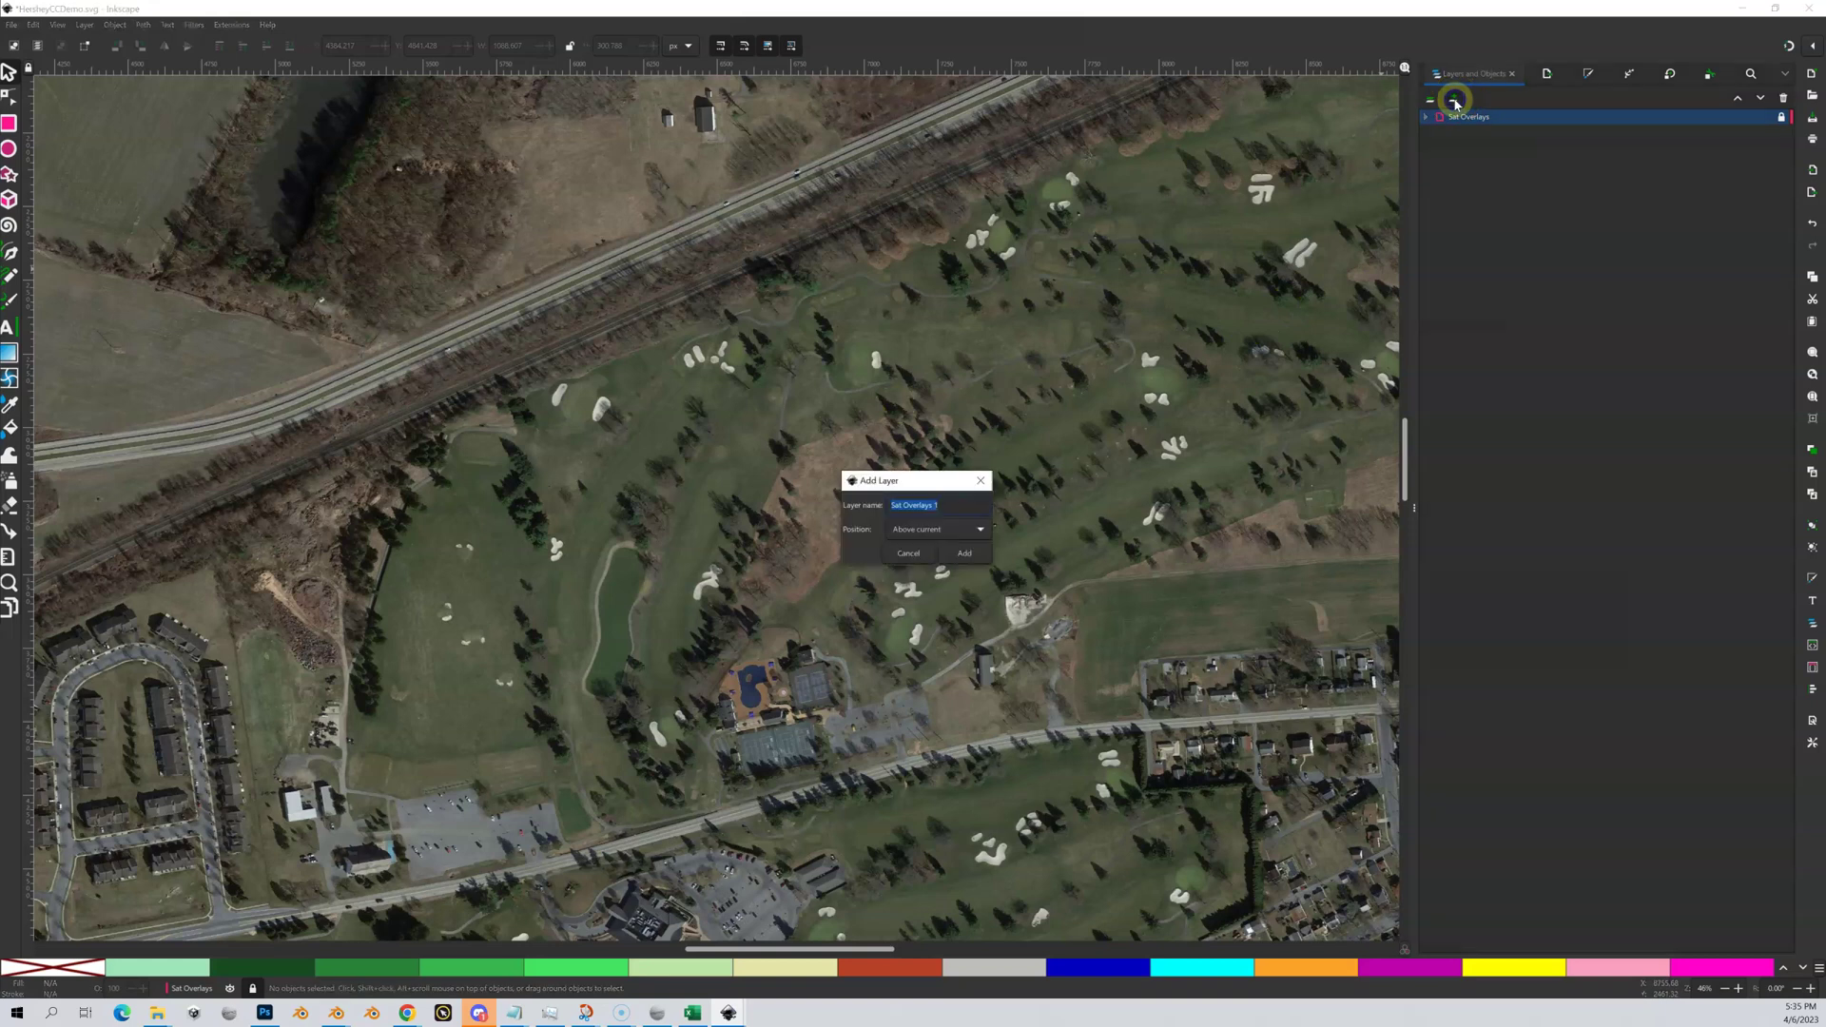
{"action": "type", "text": "H"}
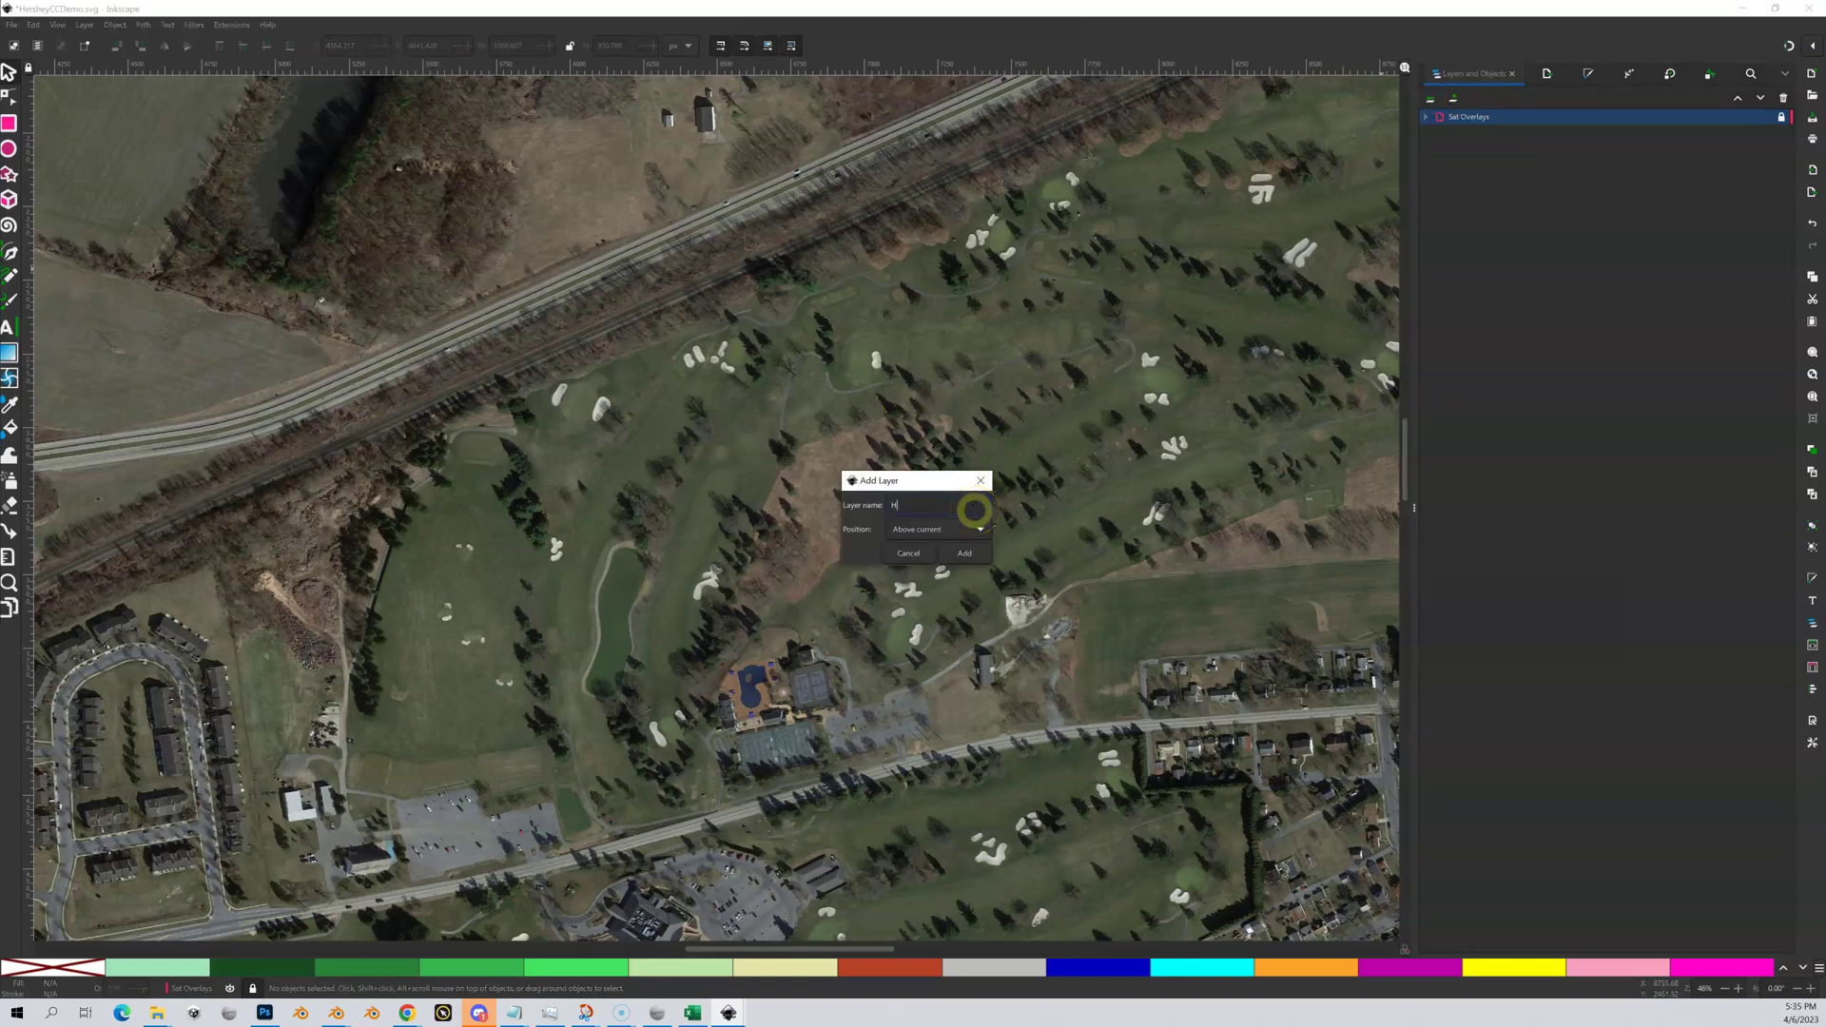
{"action": "type", "text": "ole01"}
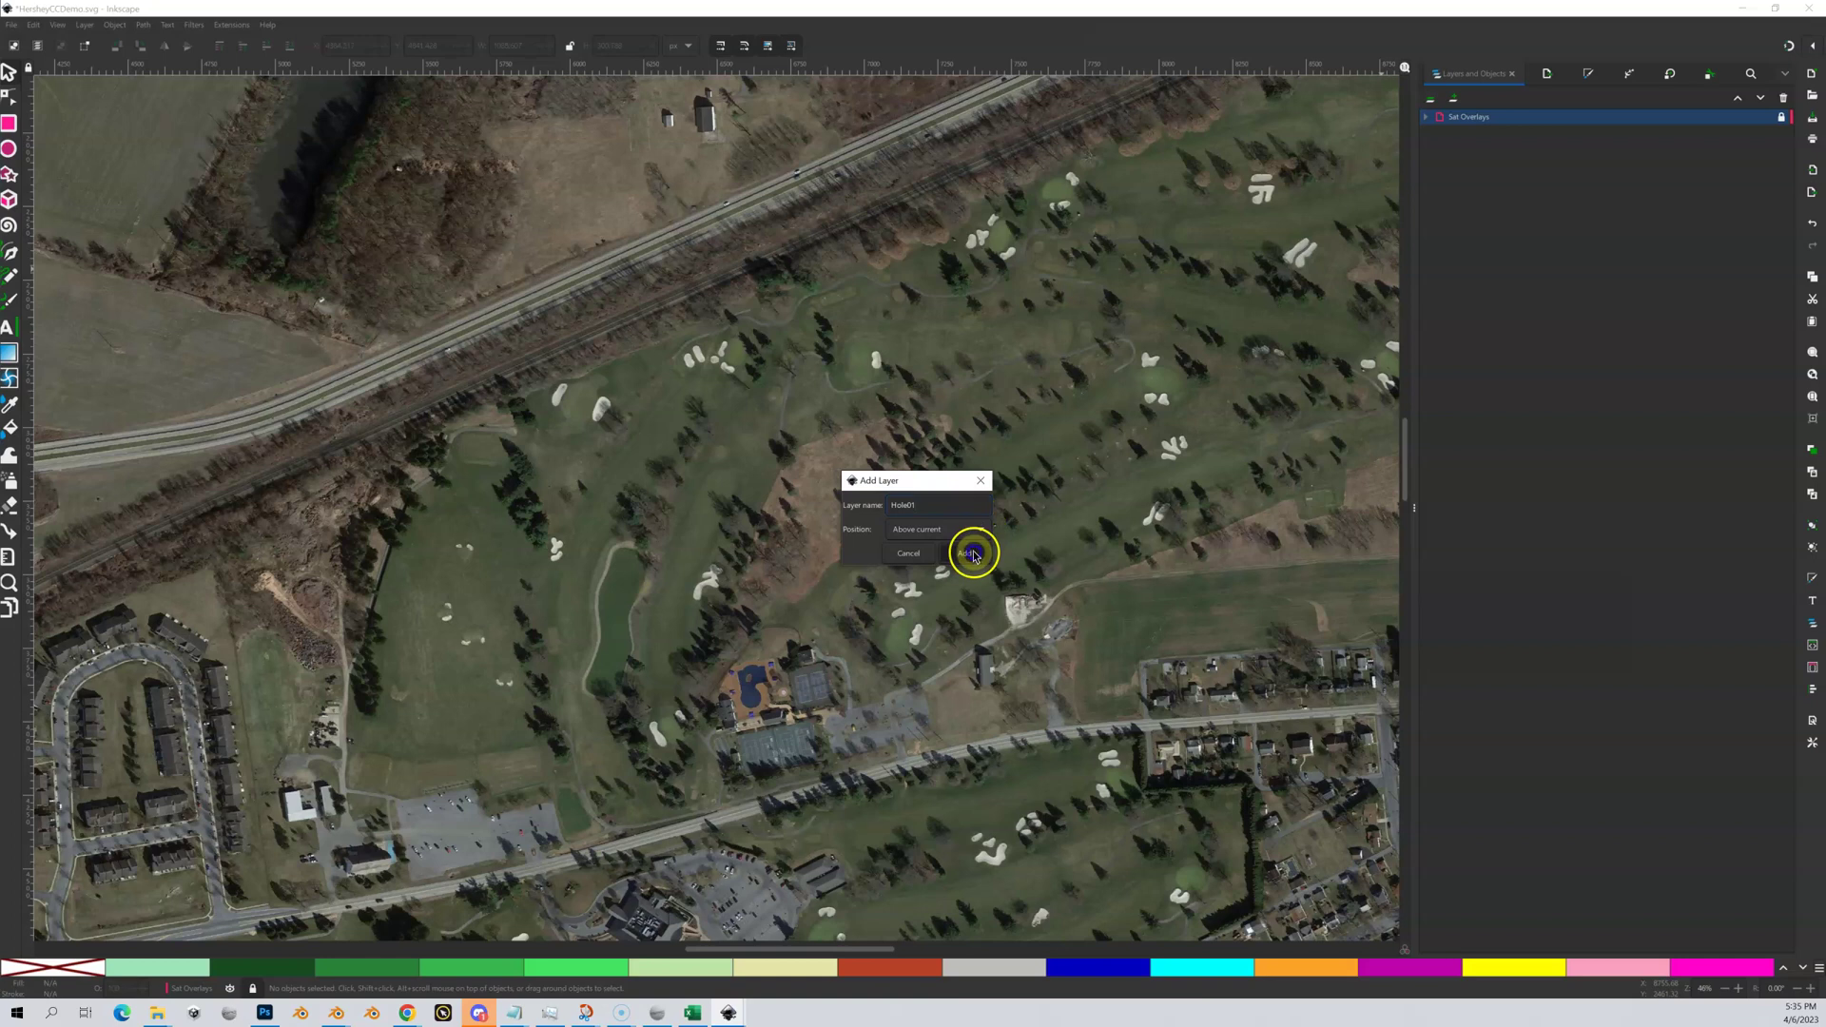
{"action": "left_click", "coordinate": [974, 551]}
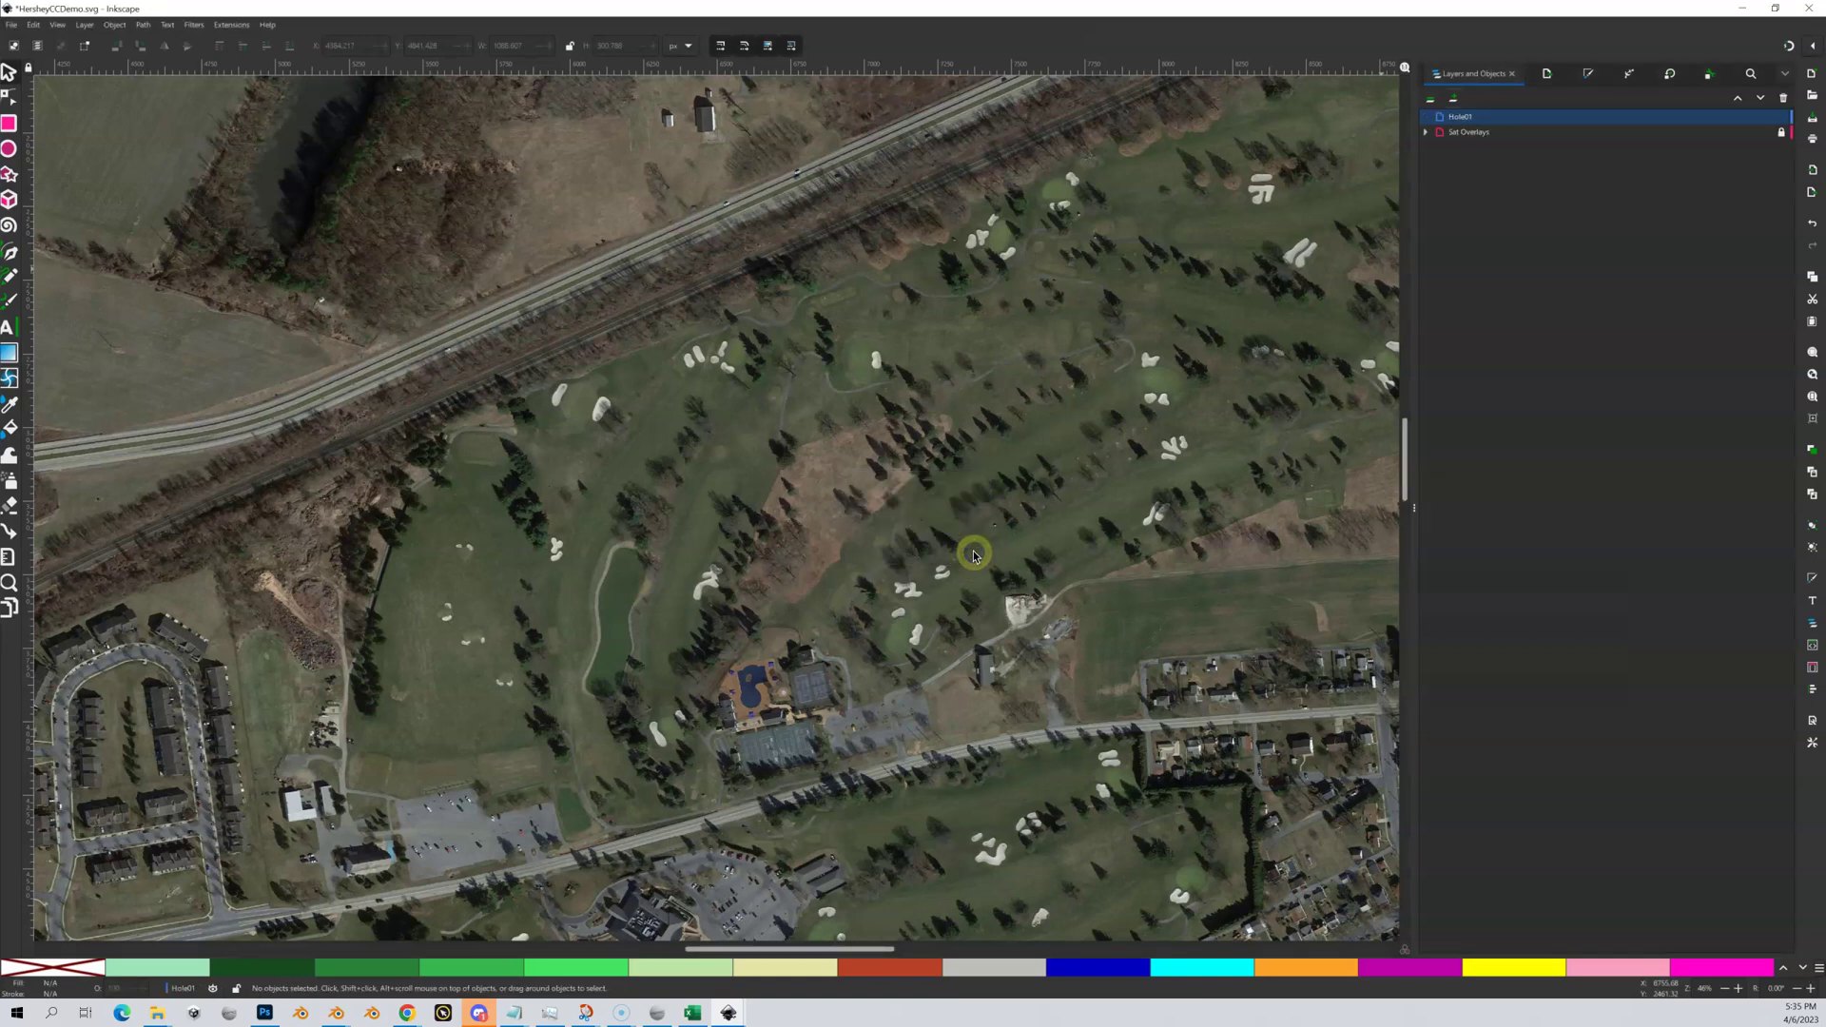
{"action": "left_click", "coordinate": [1463, 119]}
{"action": "left_click", "coordinate": [1451, 100]}
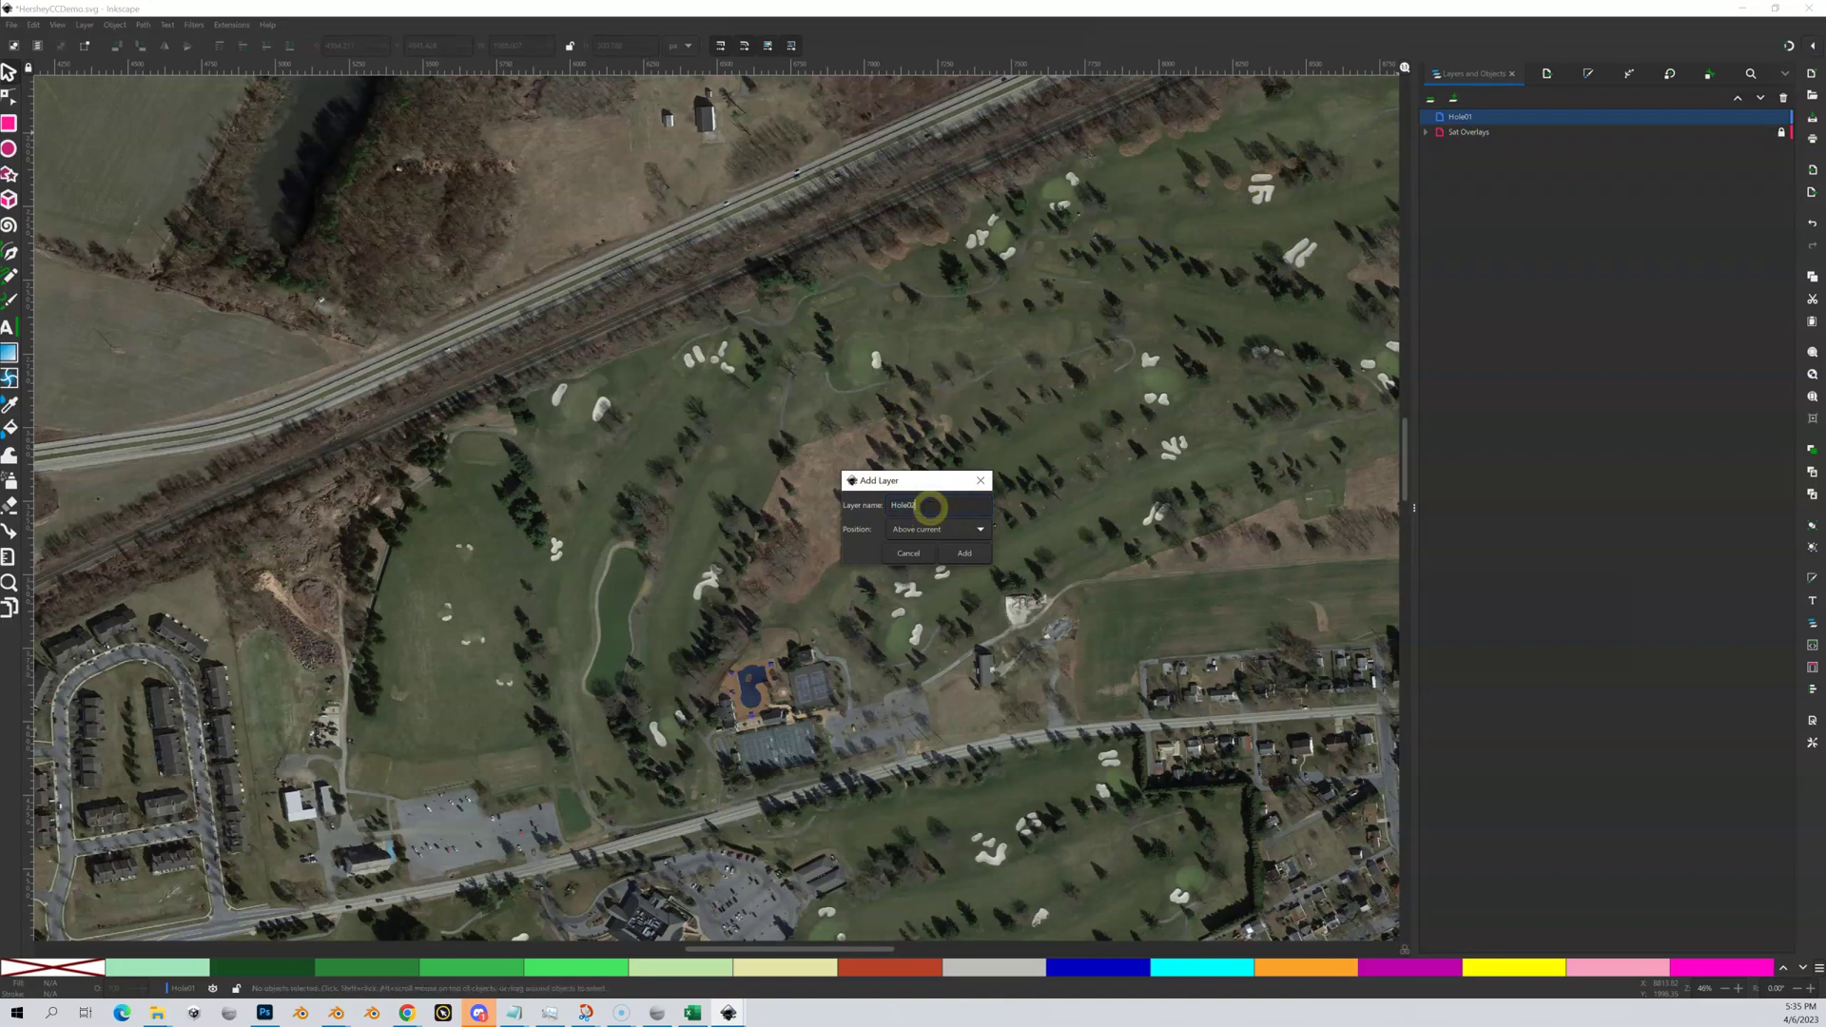
Step: Create the Hole02 layer and move it below Hole01, just above Sat Overlays
{"action": "left_click", "coordinate": [966, 554]}
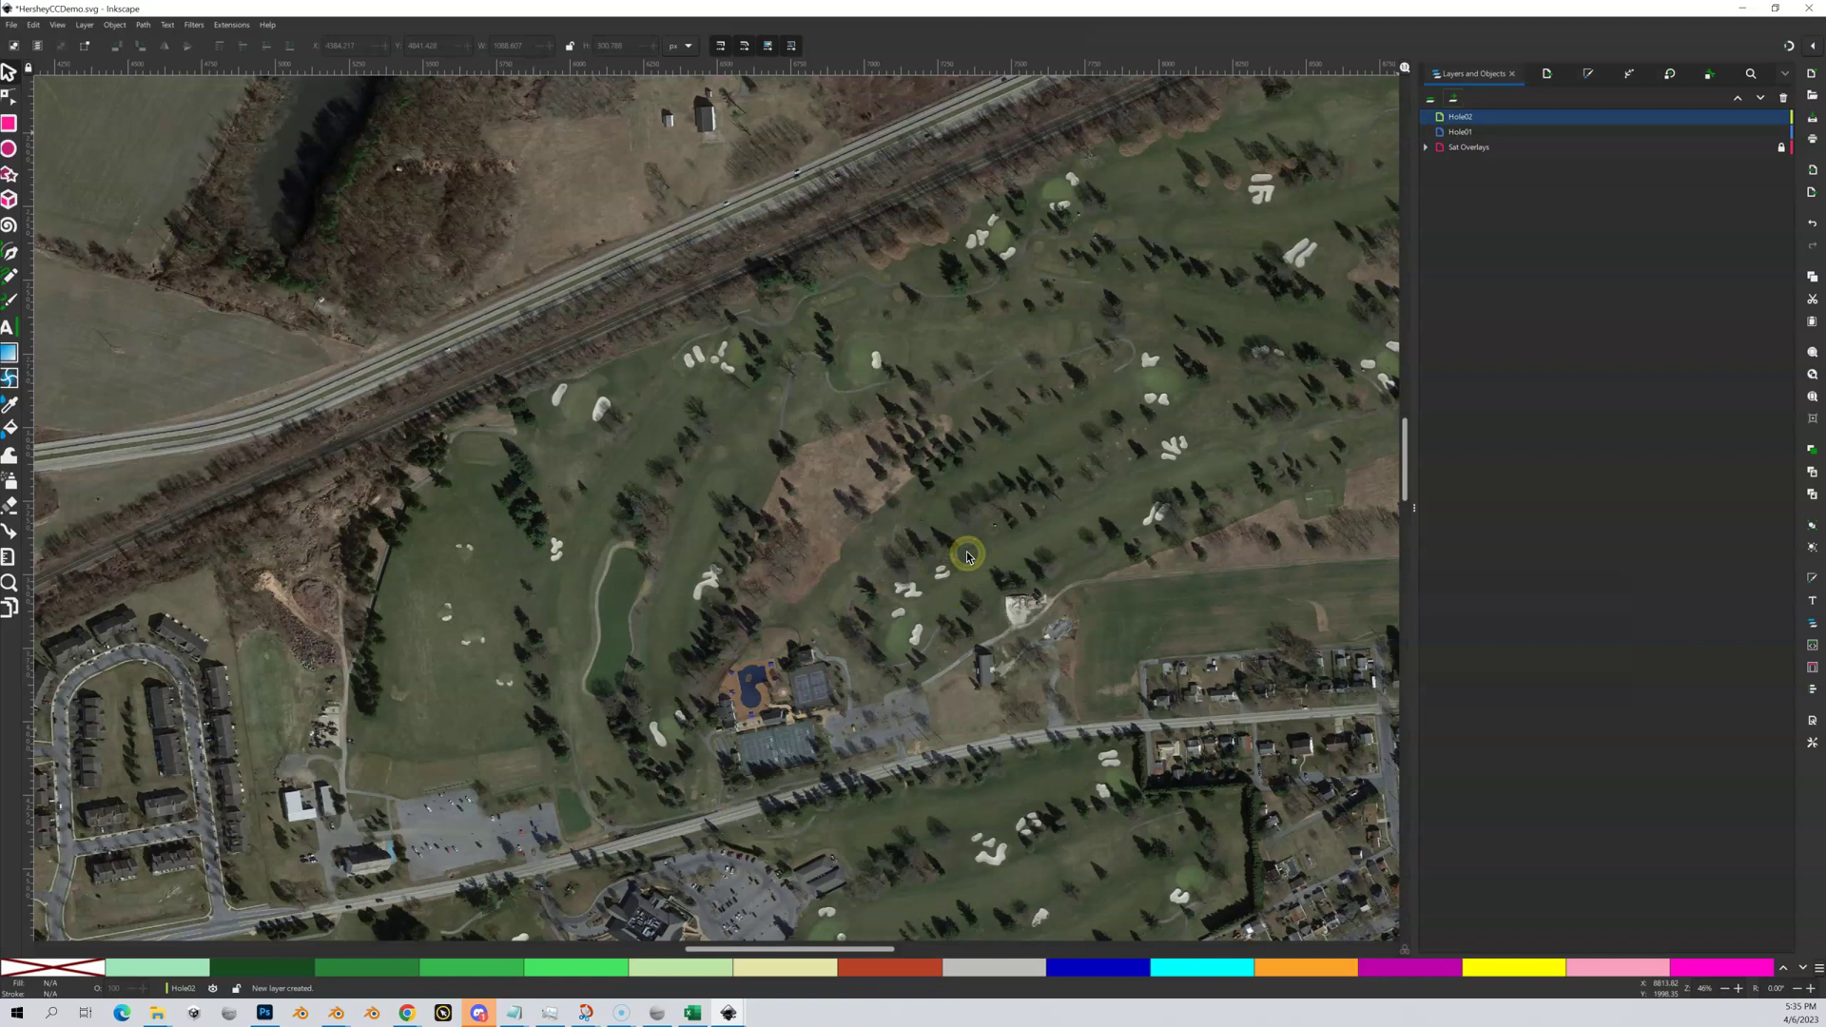
{"action": "left_click", "coordinate": [1470, 118]}
{"action": "left_click_drag", "start_coordinate": [1476, 122], "coordinate": [1473, 140]}
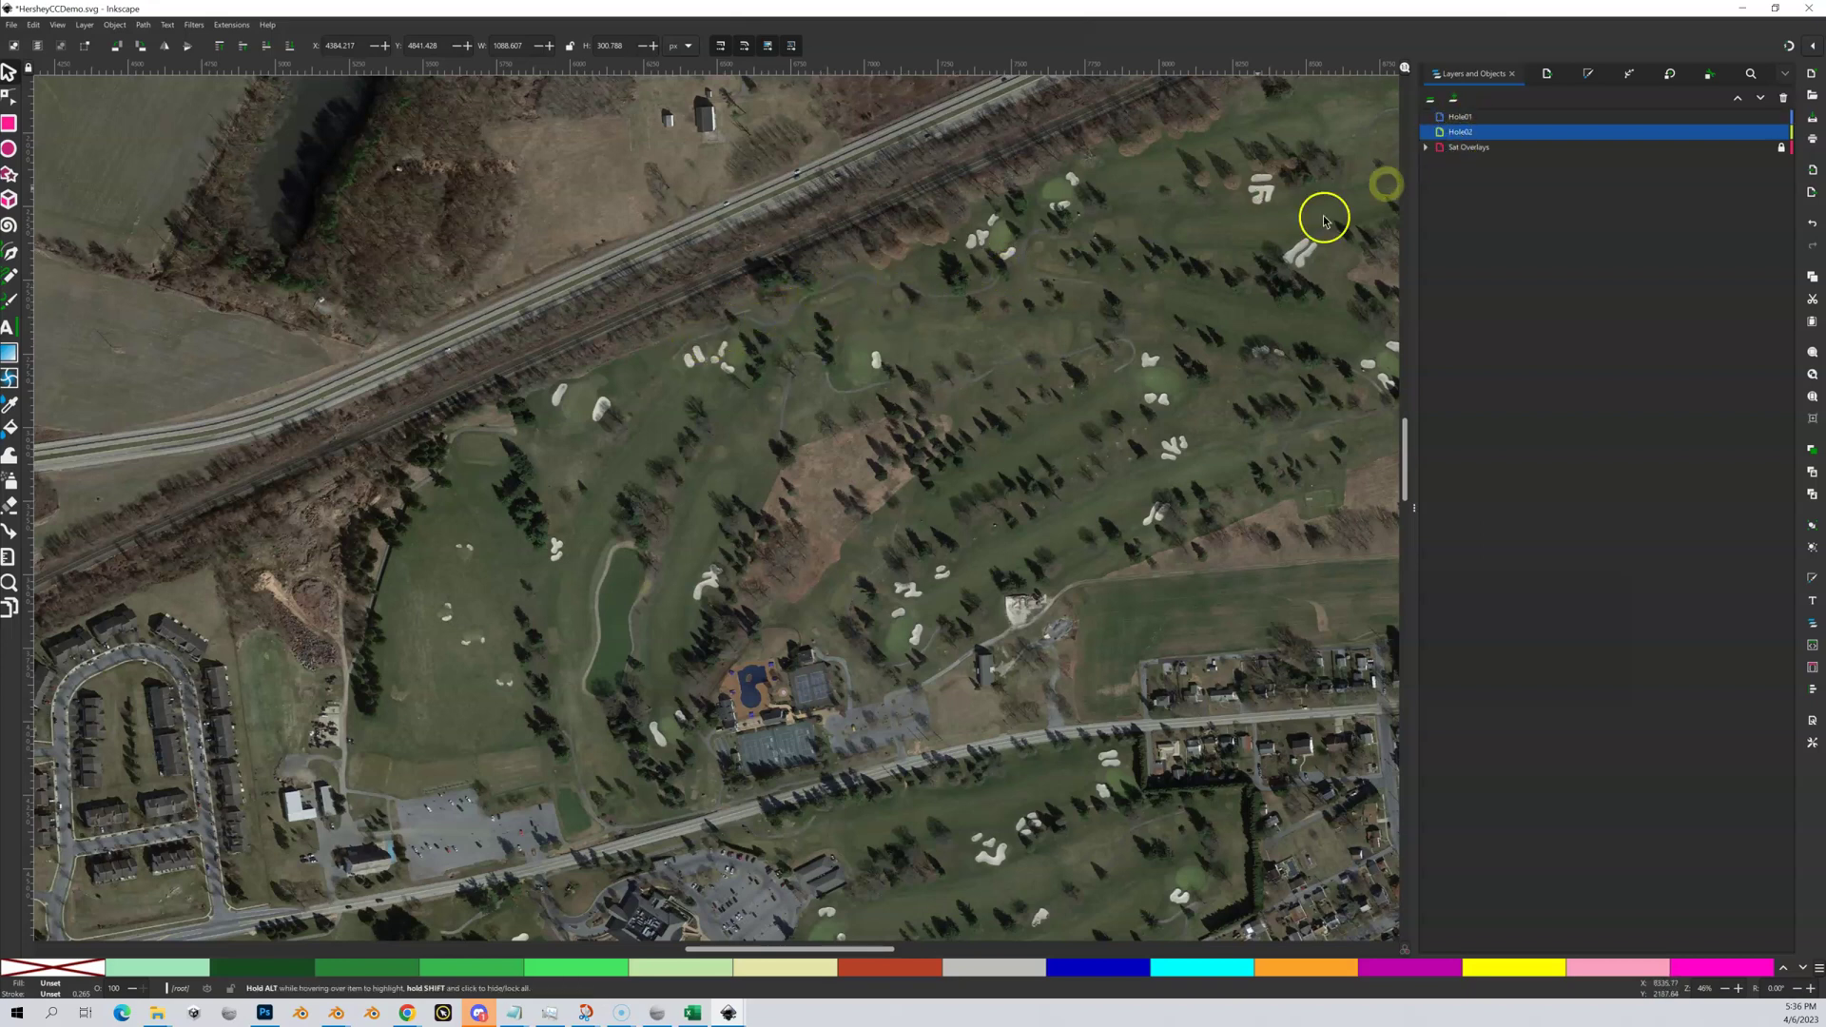
{"action": "left_click", "coordinate": [1022, 359]}
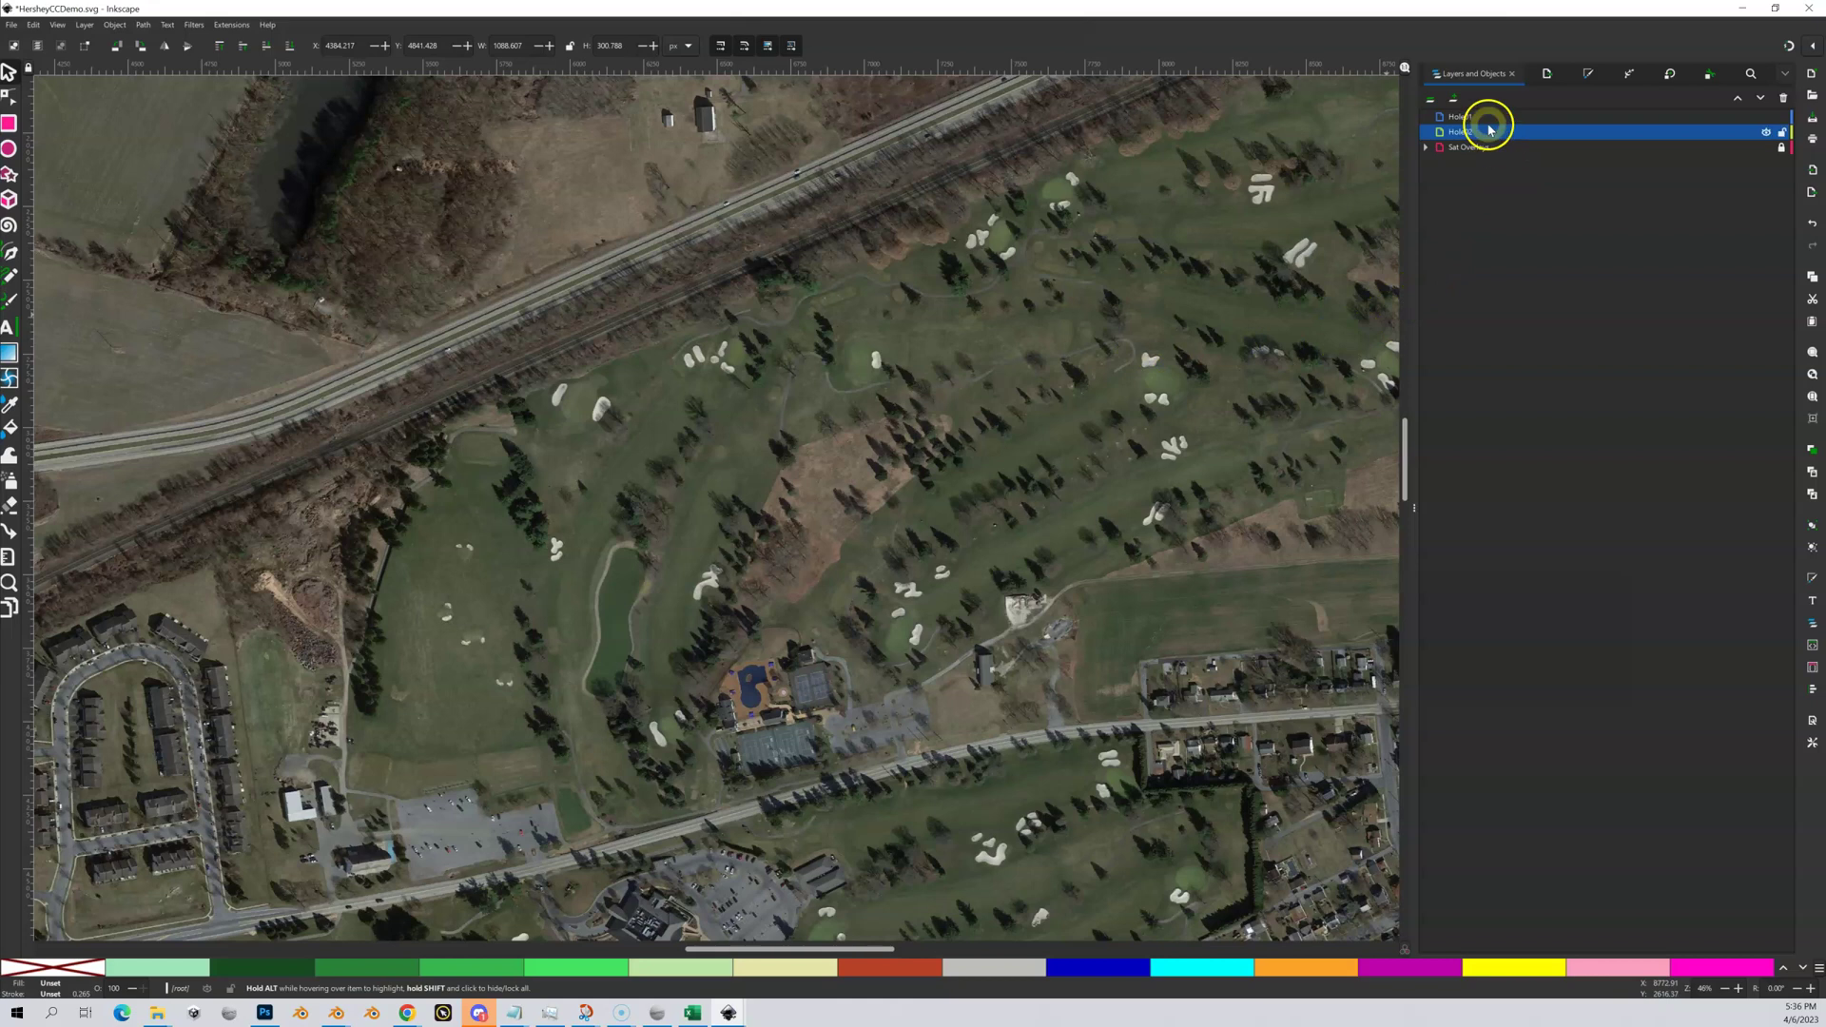
{"action": "left_click", "coordinate": [1131, 367]}
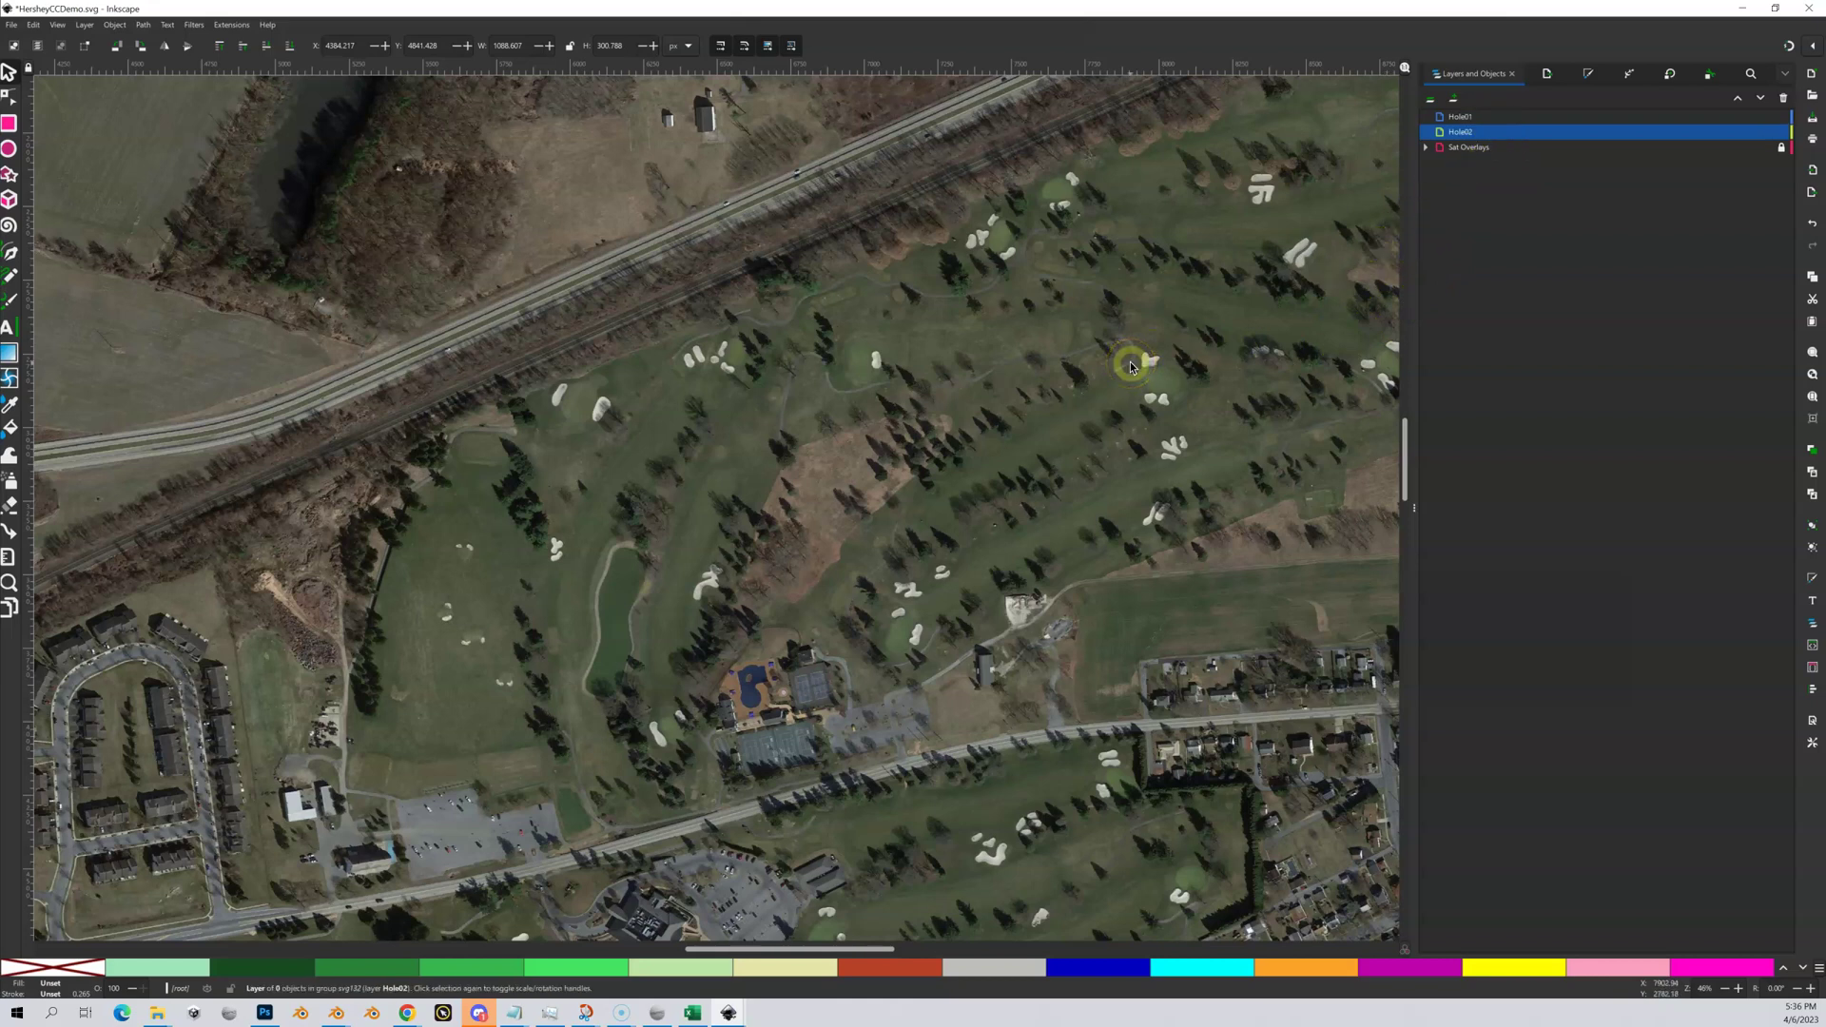
{"action": "left_click", "coordinate": [1527, 133]}
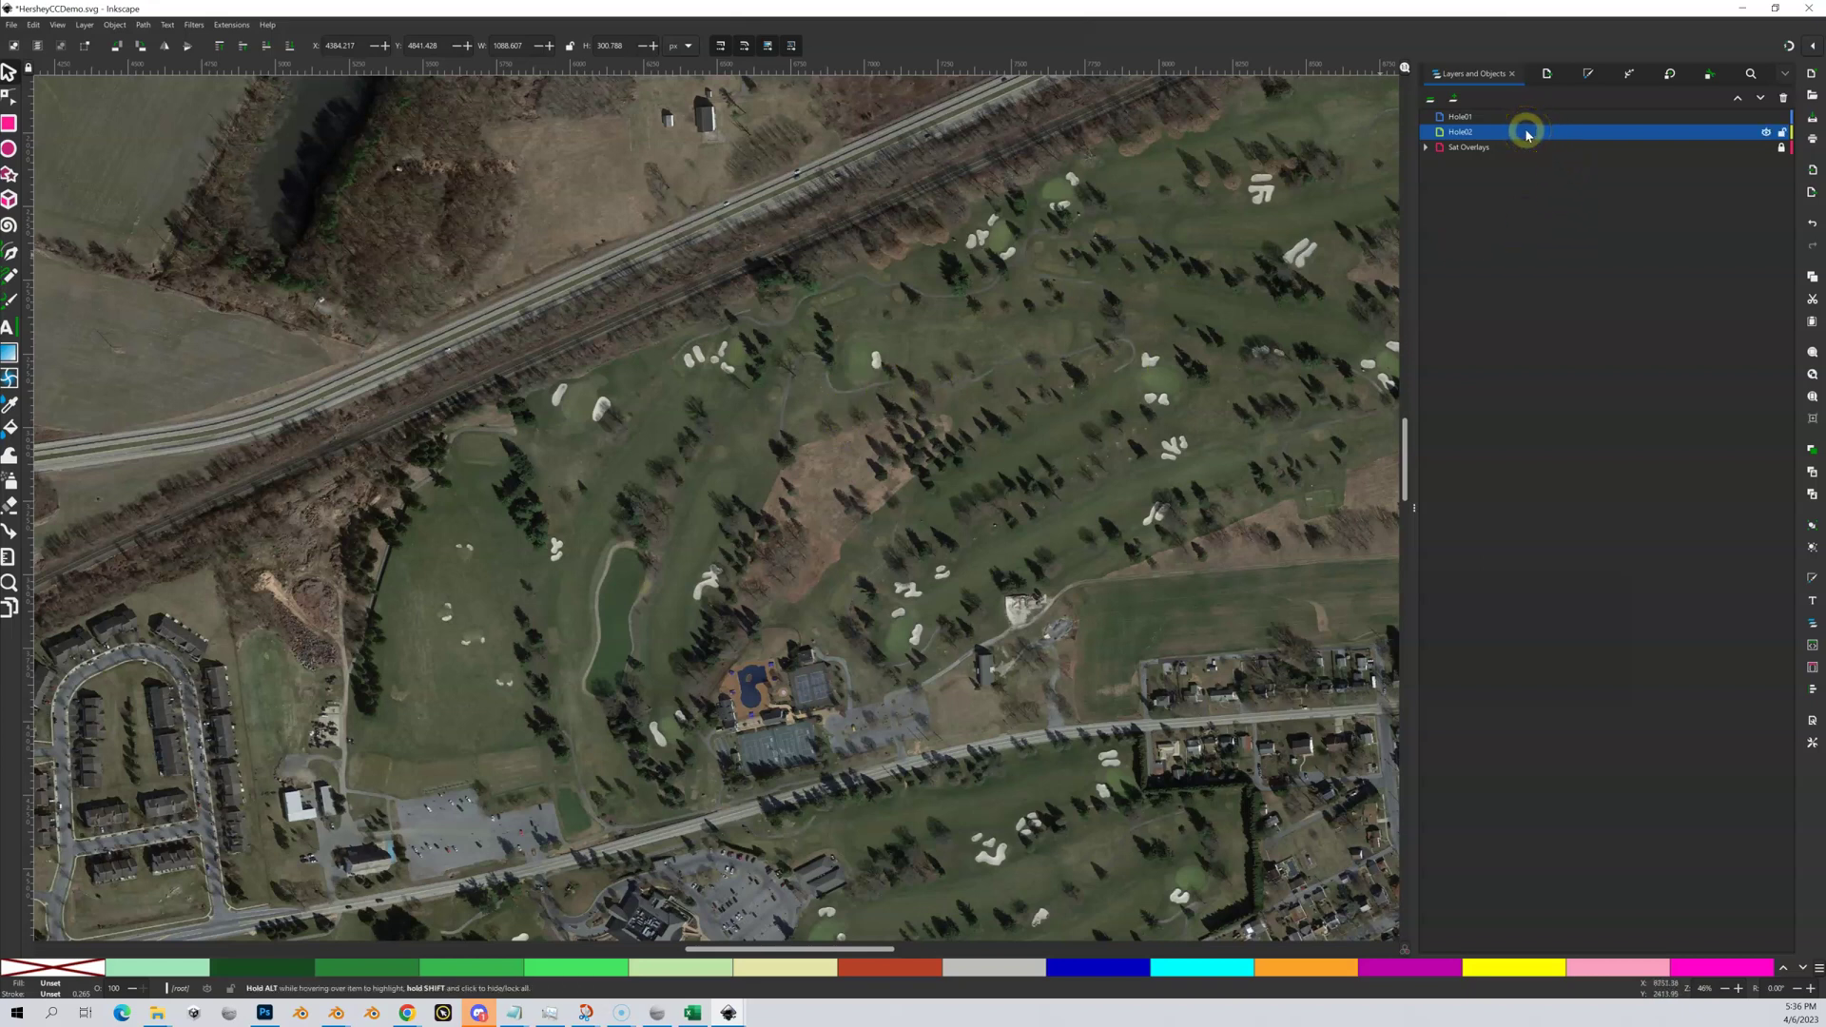
{"action": "left_click", "coordinate": [806, 374]}
{"action": "left_click", "coordinate": [593, 549]}
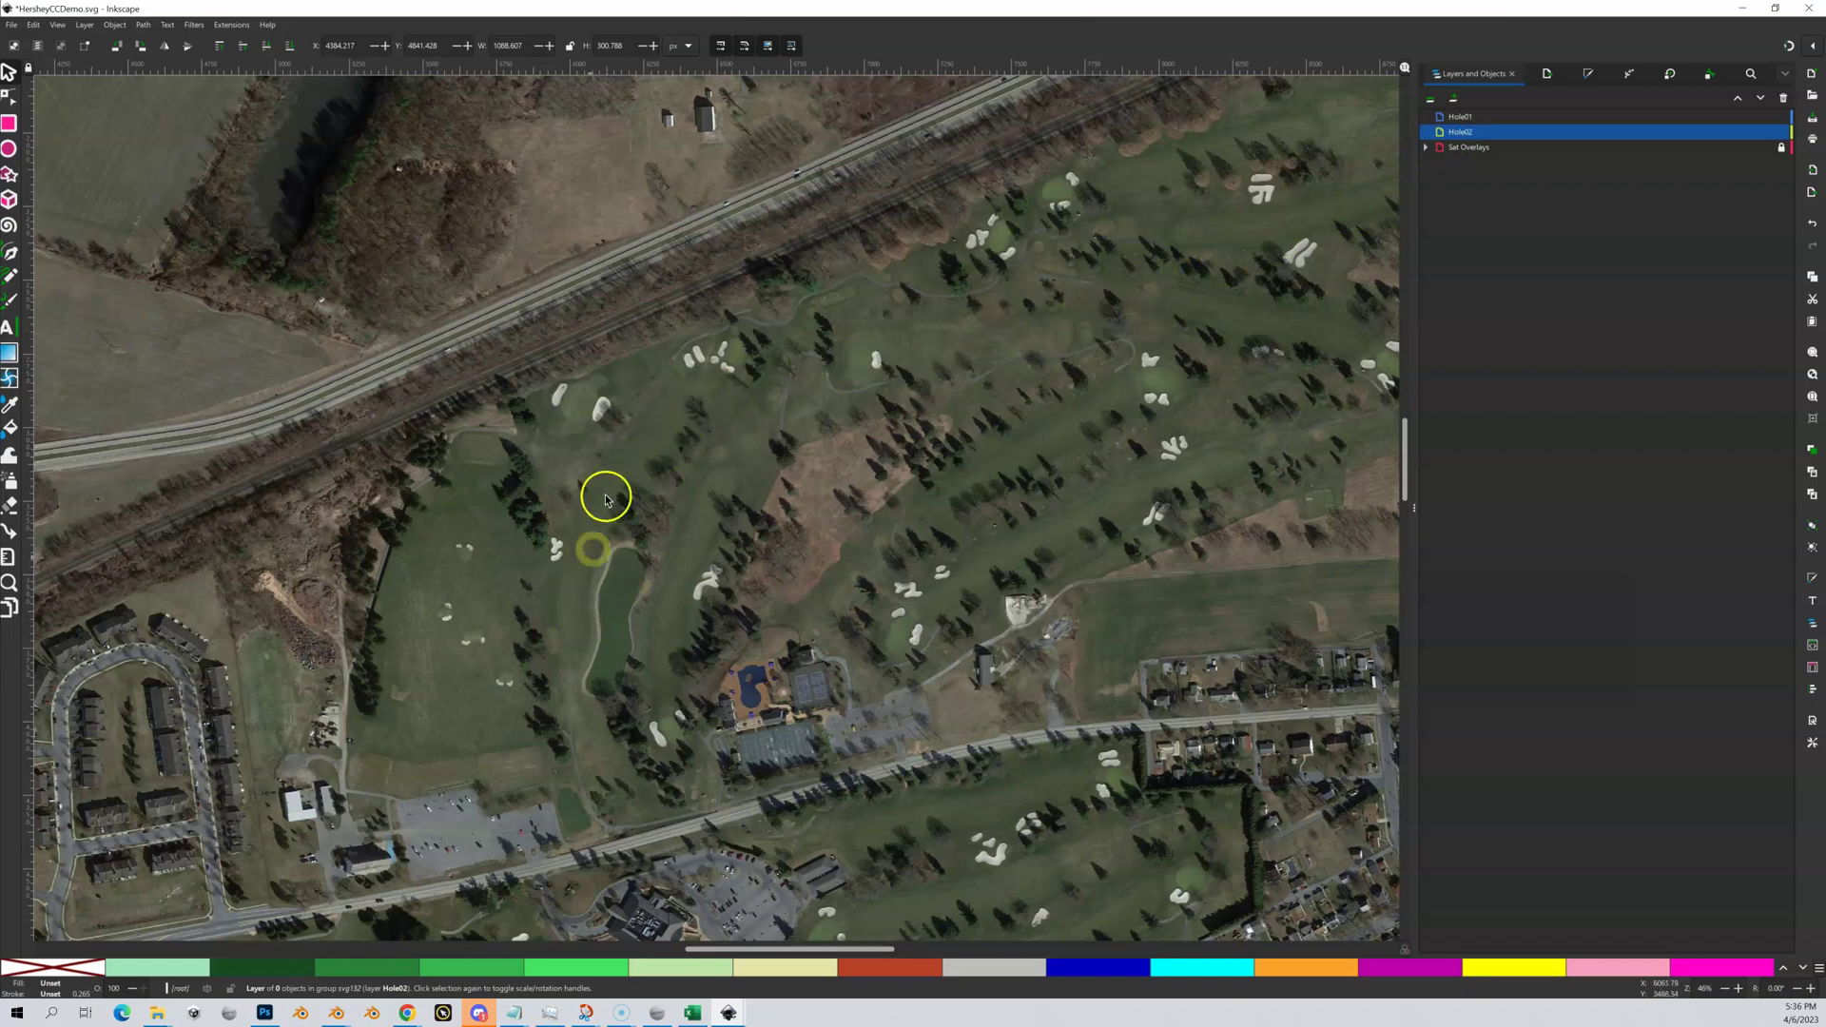
{"action": "left_click", "coordinate": [1470, 134]}
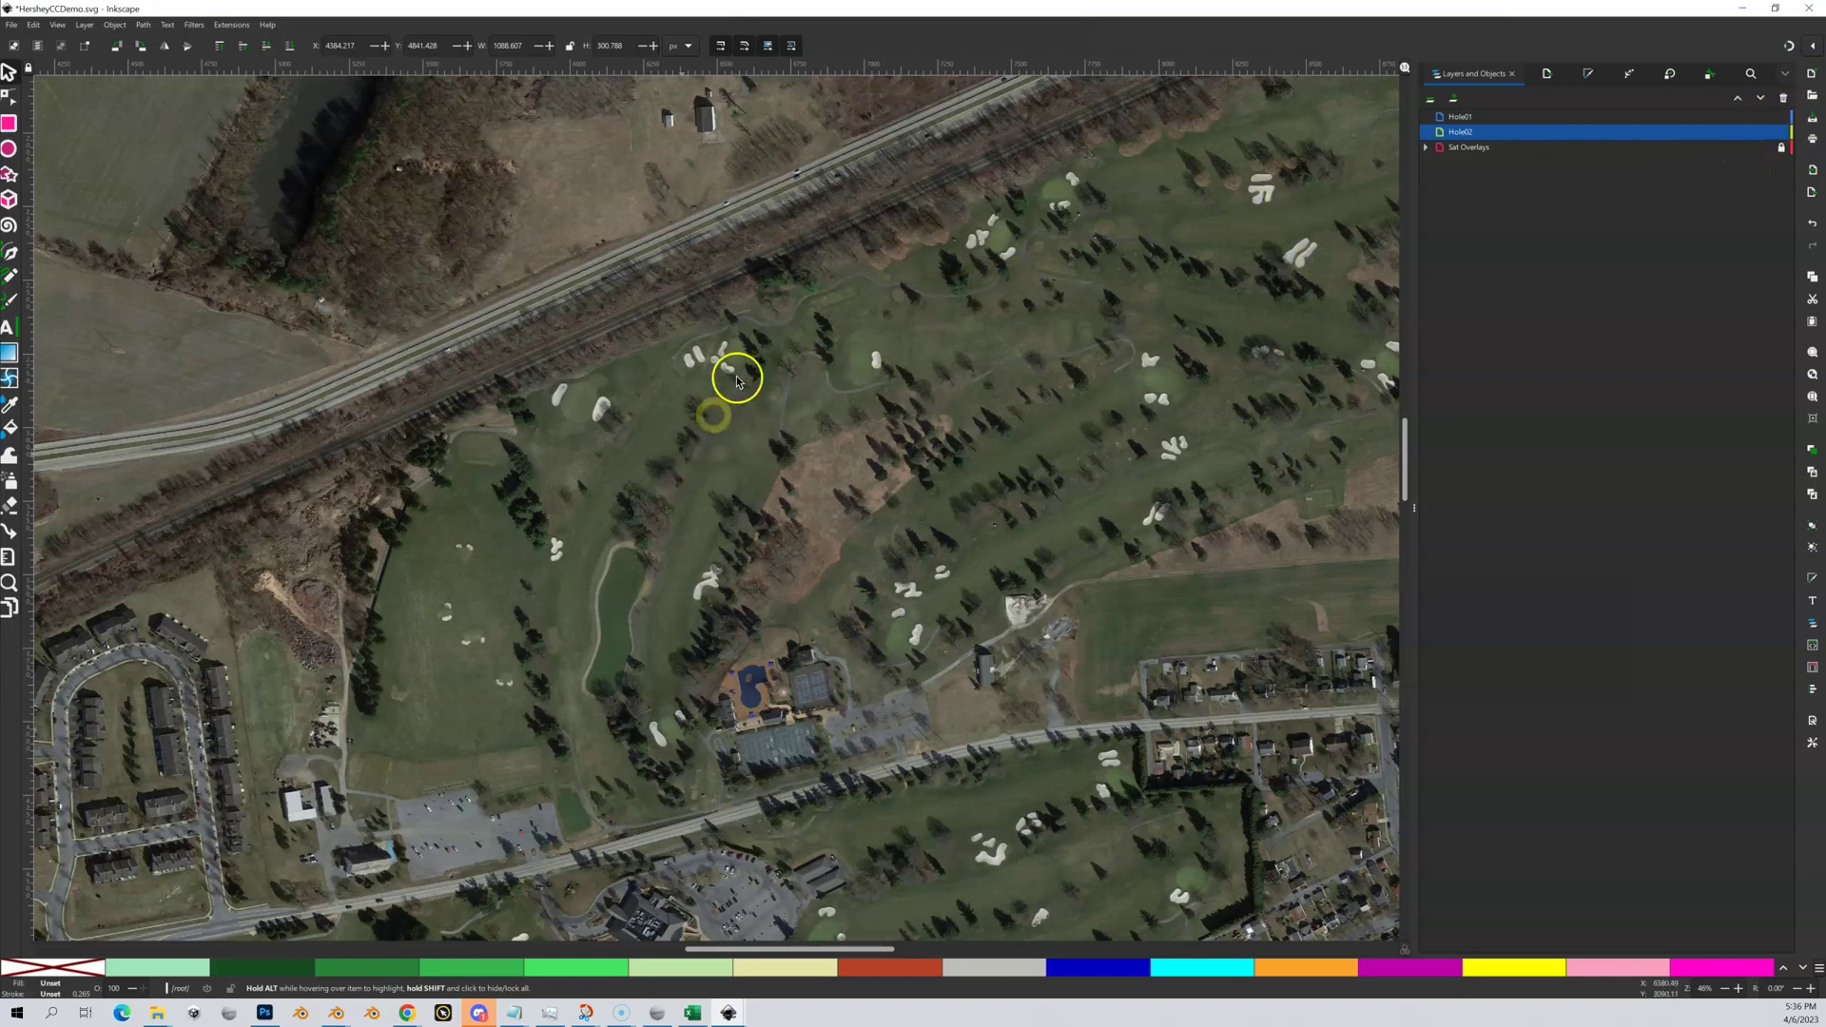
{"action": "left_click", "coordinate": [650, 487]}
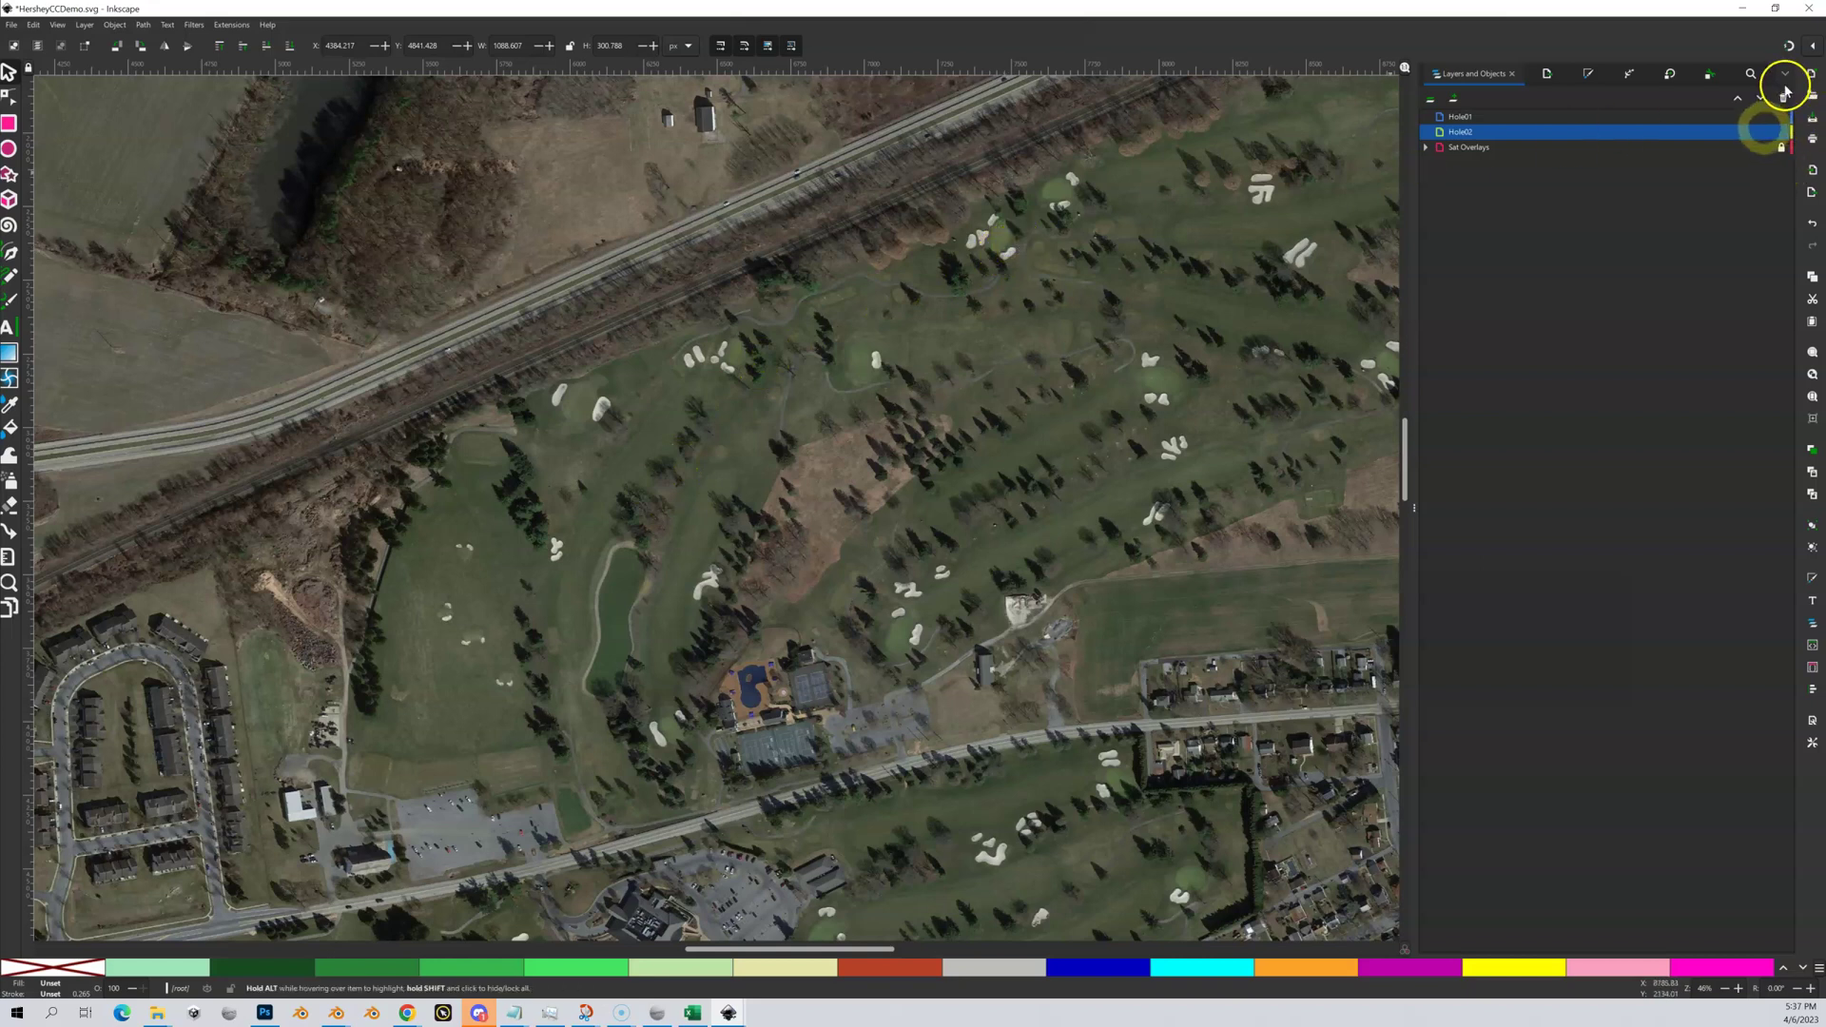
{"action": "left_click", "coordinate": [1769, 120]}
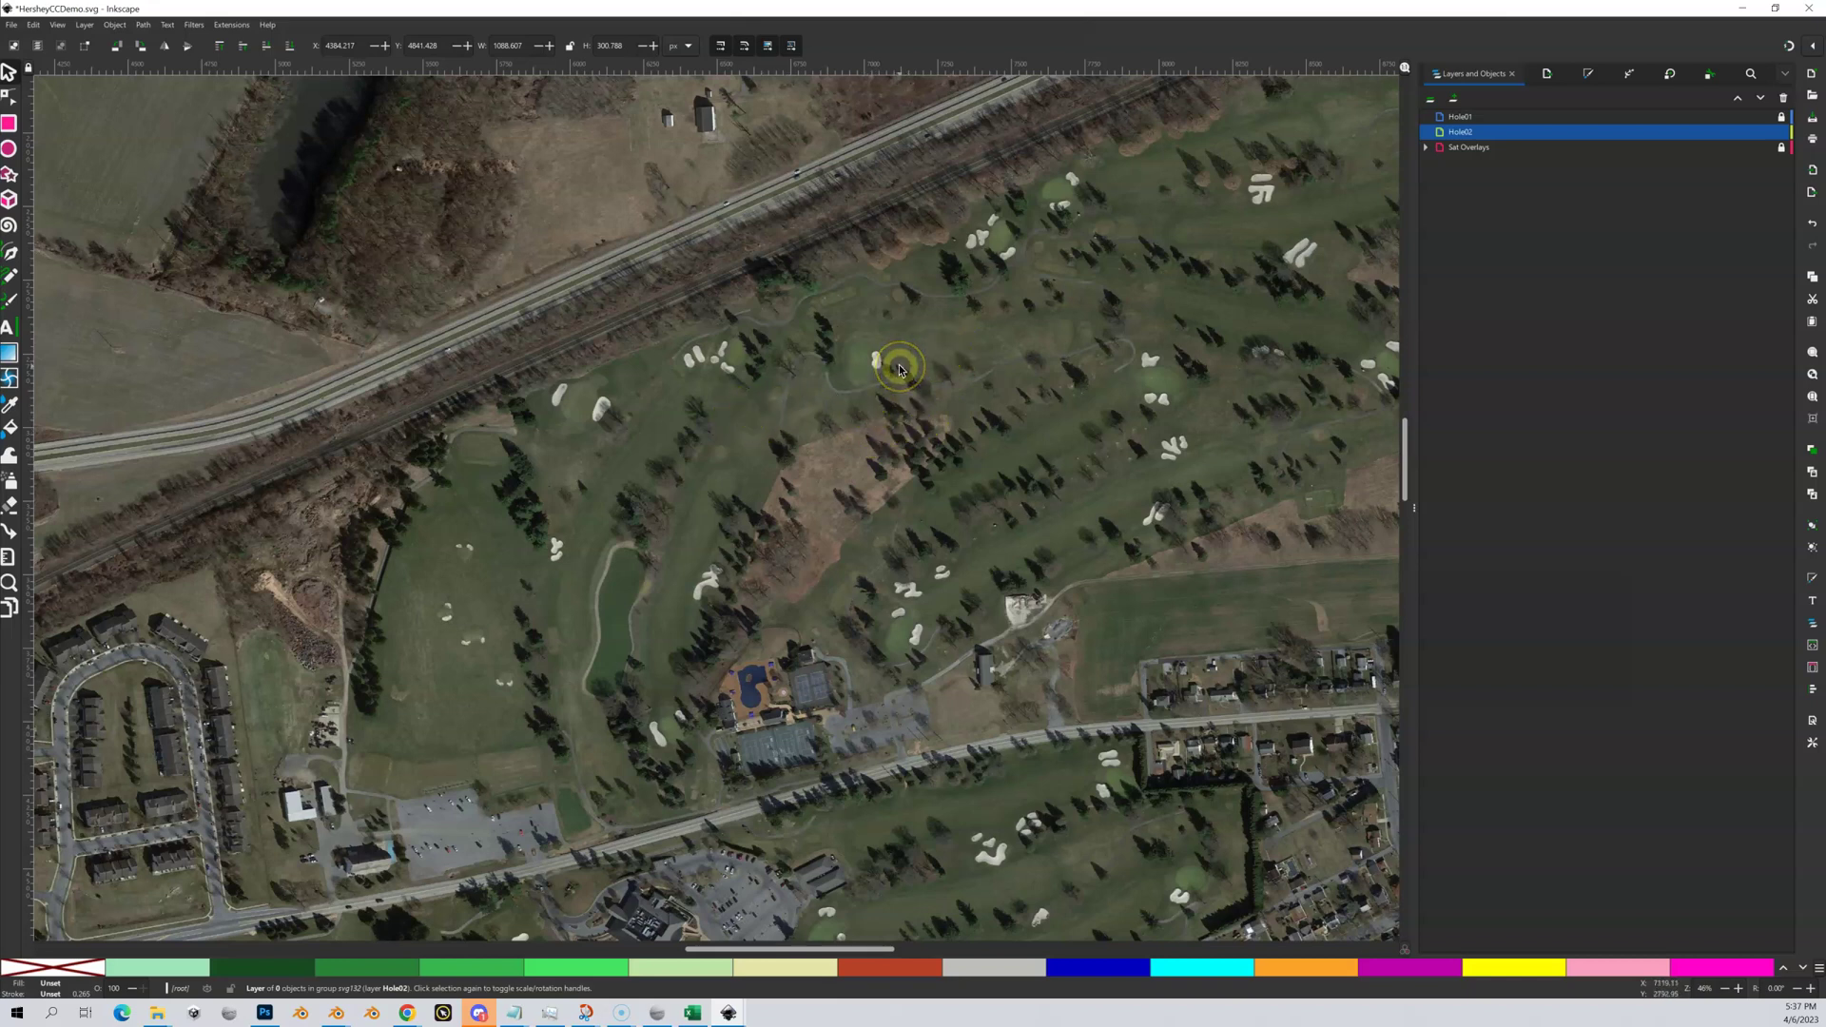
{"action": "left_click", "coordinate": [1468, 136]}
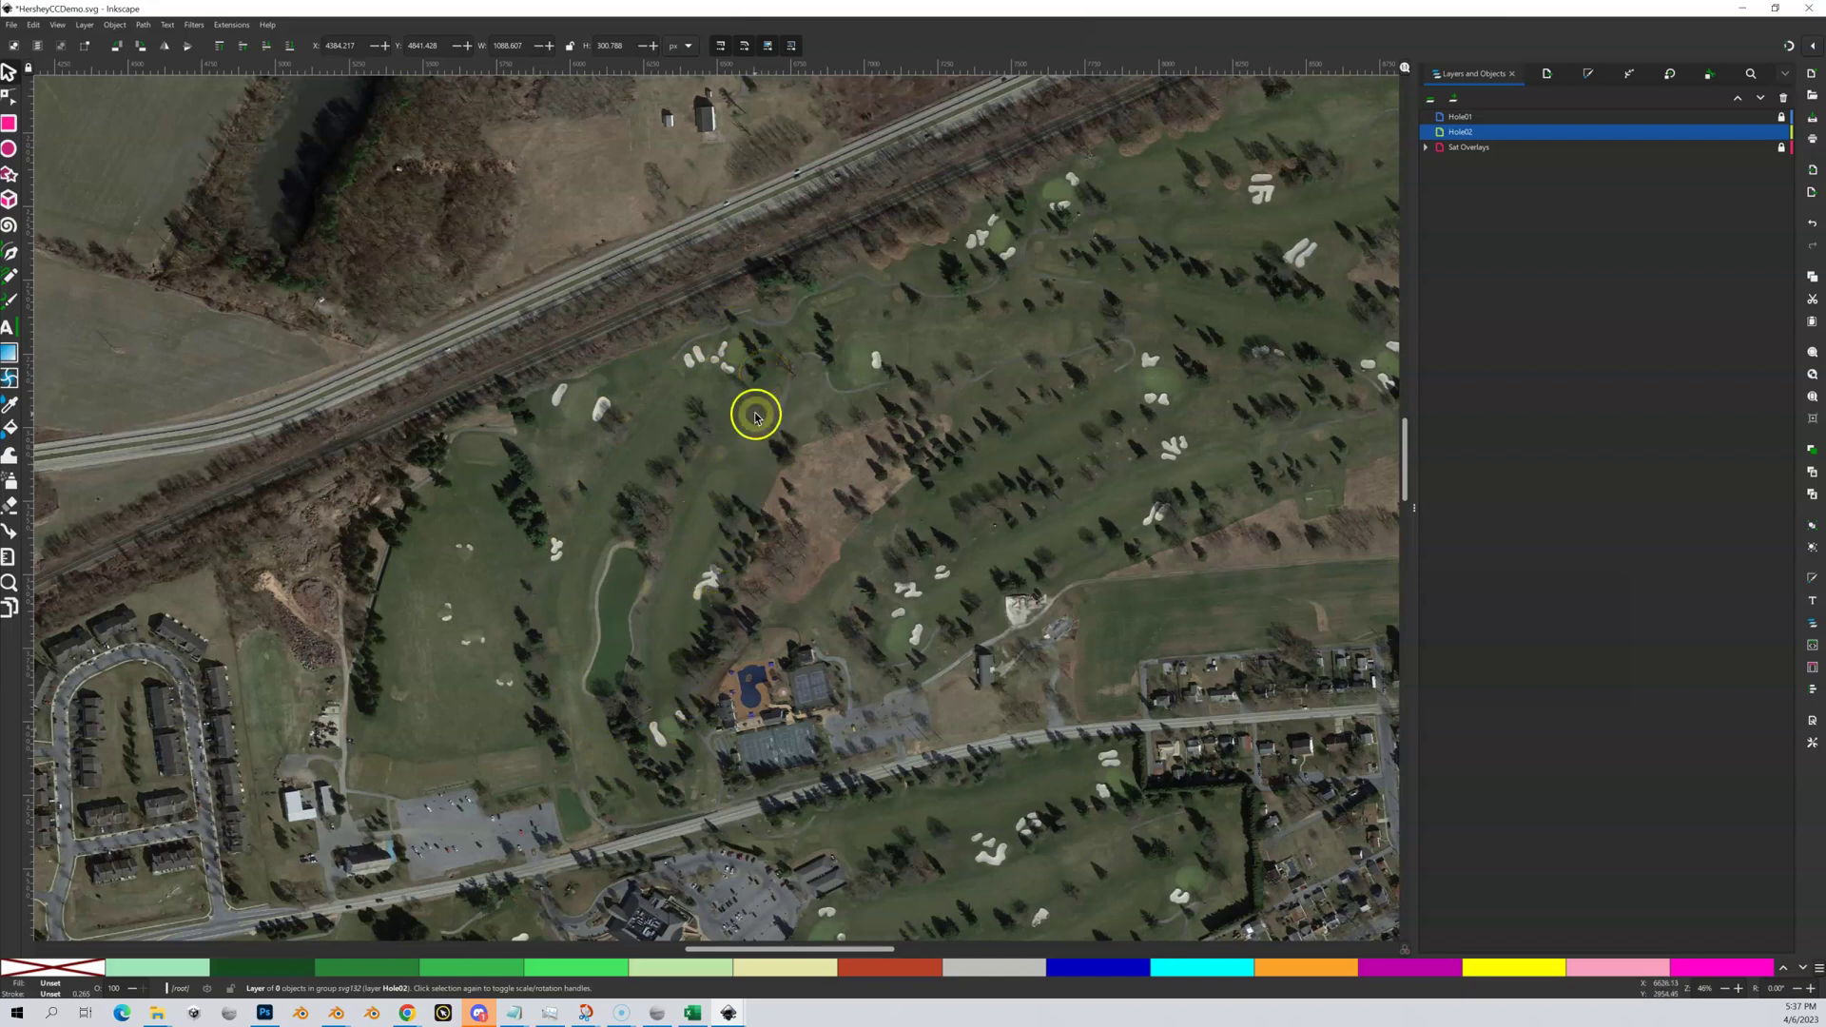
Step: Append 'and02' to the Hole01 layer's name so it reads Hole01and02
{"action": "left_click", "coordinate": [1471, 117]}
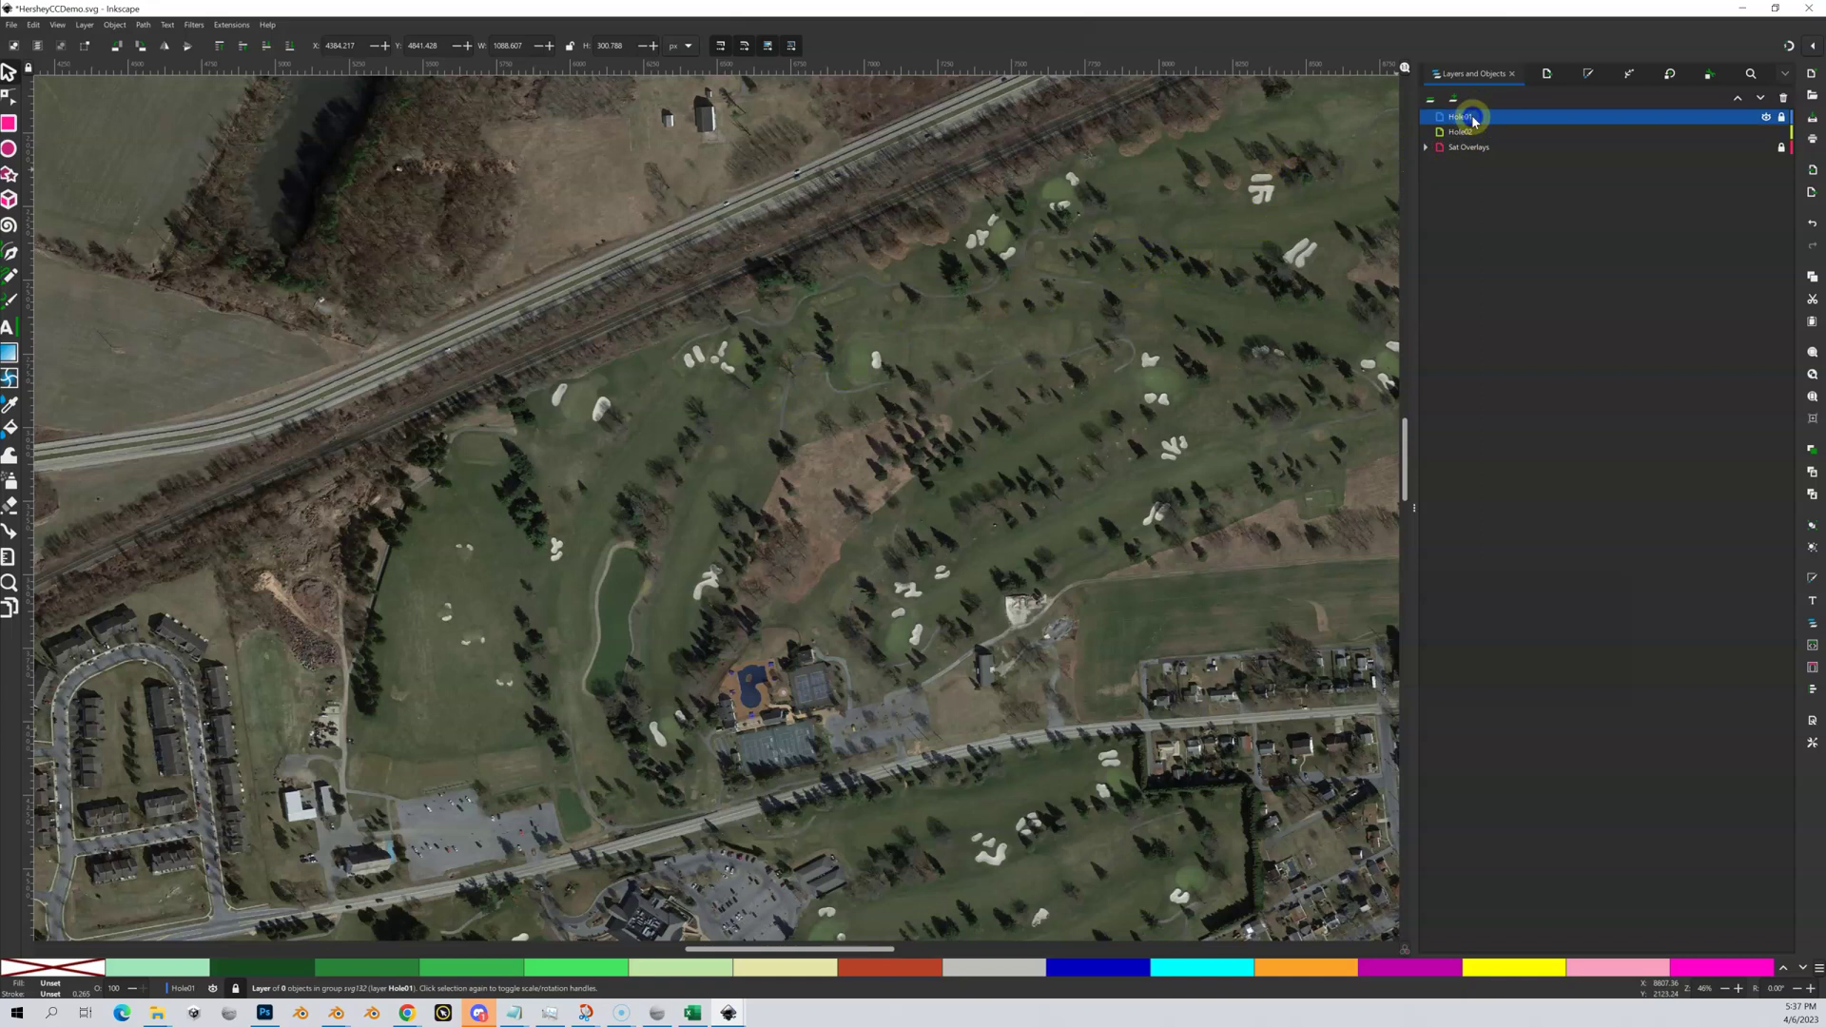
{"action": "left_click", "coordinate": [1471, 117]}
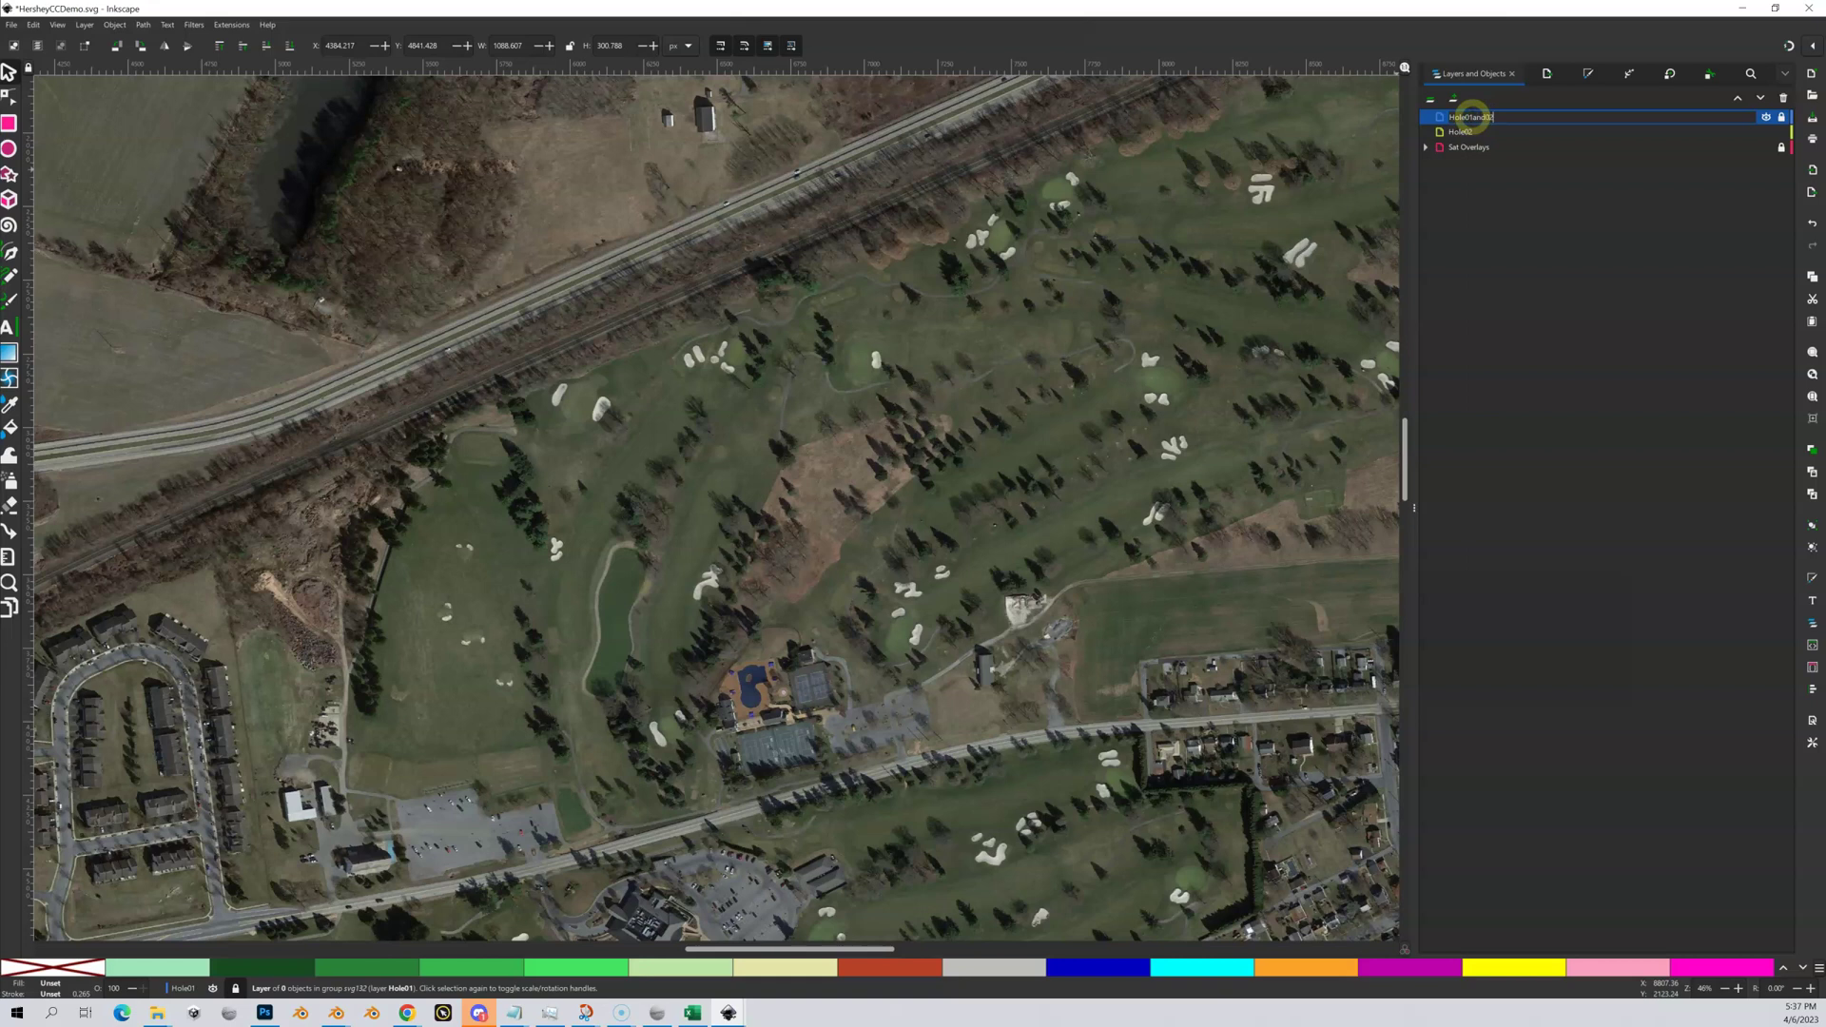
{"action": "type", "text": "and02"}
{"action": "key", "text": "Return"}
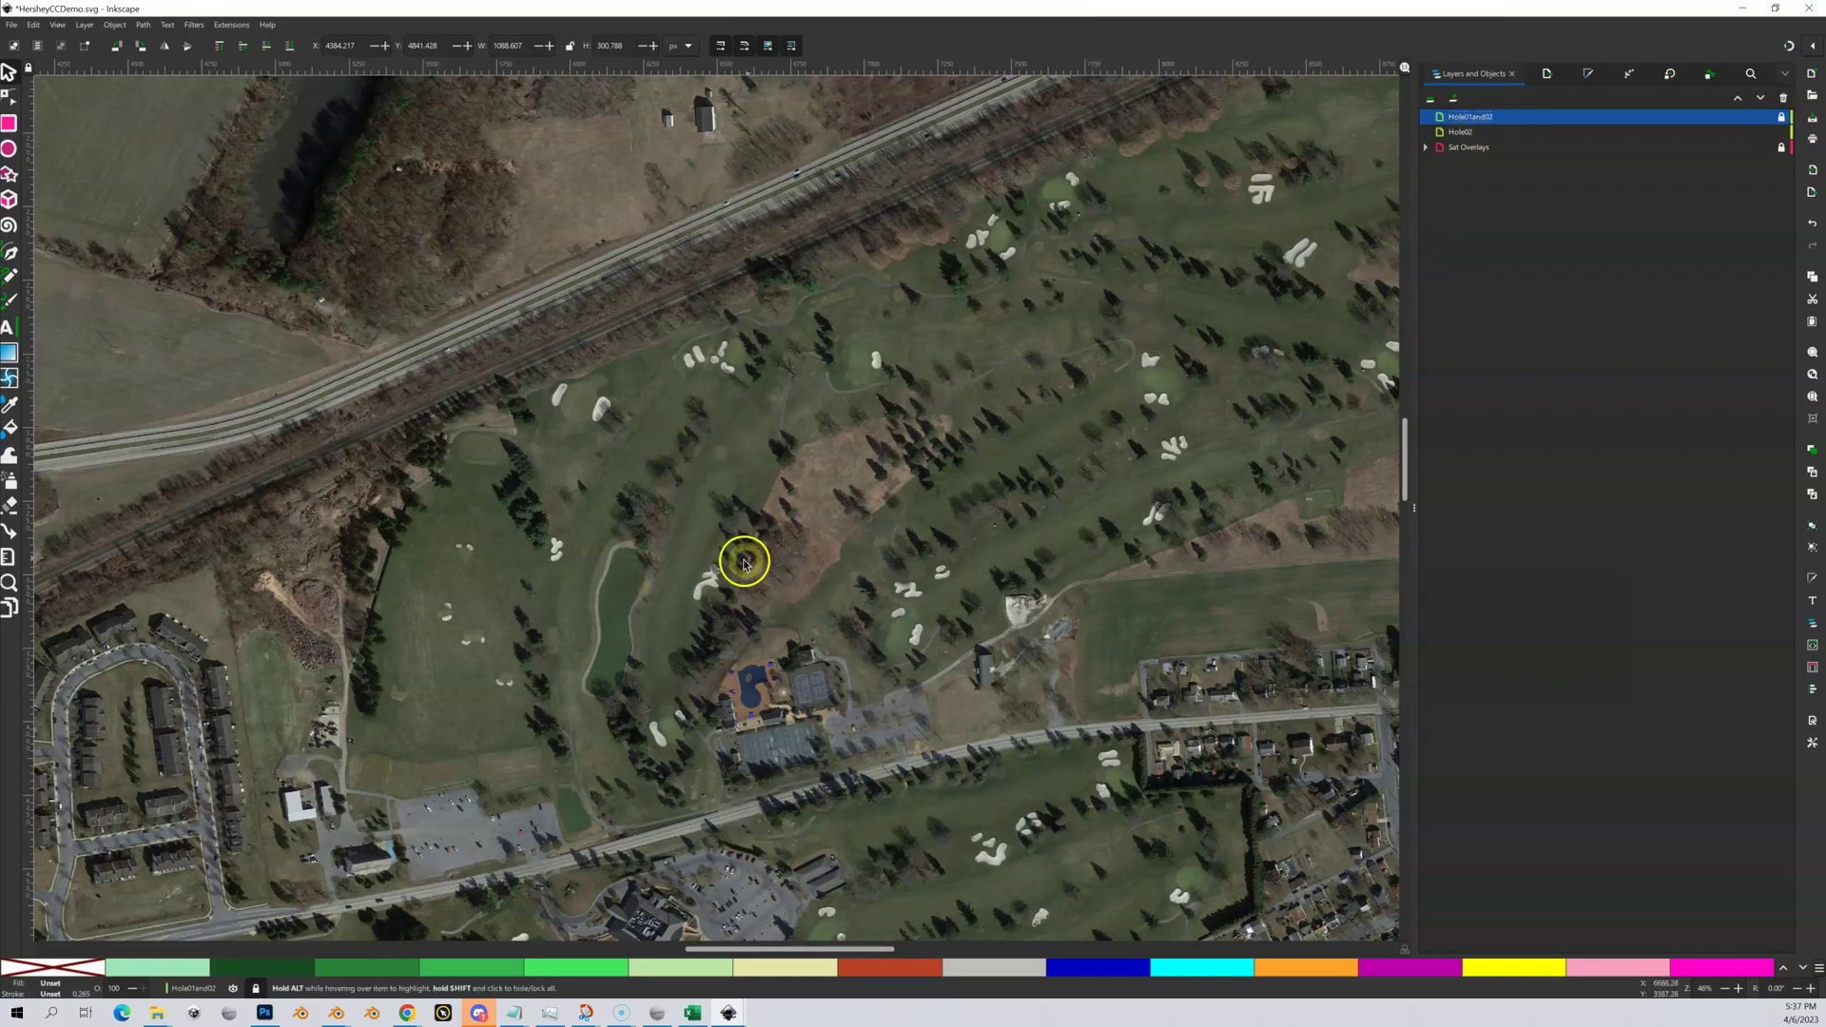
{"action": "scroll", "coordinate": [735, 565], "scroll_direction": "down", "scroll_amount": 3}
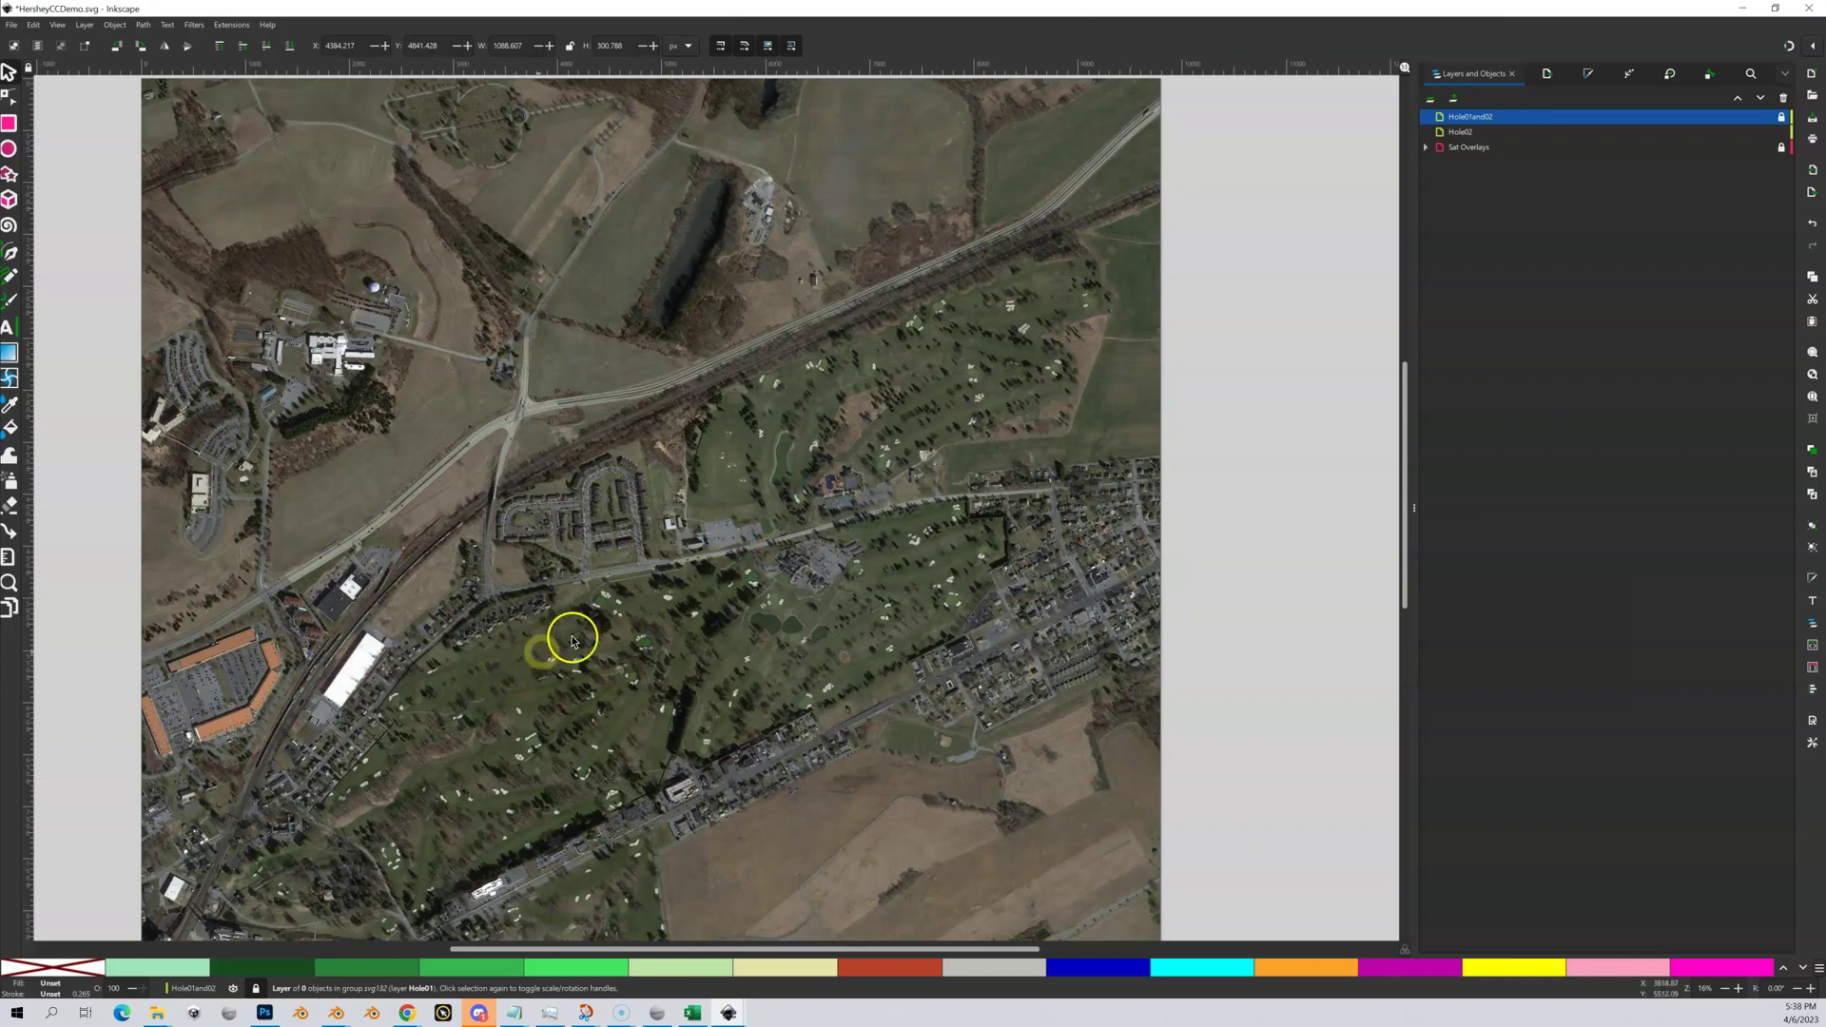
{"action": "left_click_drag", "start_coordinate": [745, 523], "coordinate": [695, 602]}
{"action": "scroll", "coordinate": [698, 599], "scroll_direction": "up", "scroll_amount": 1}
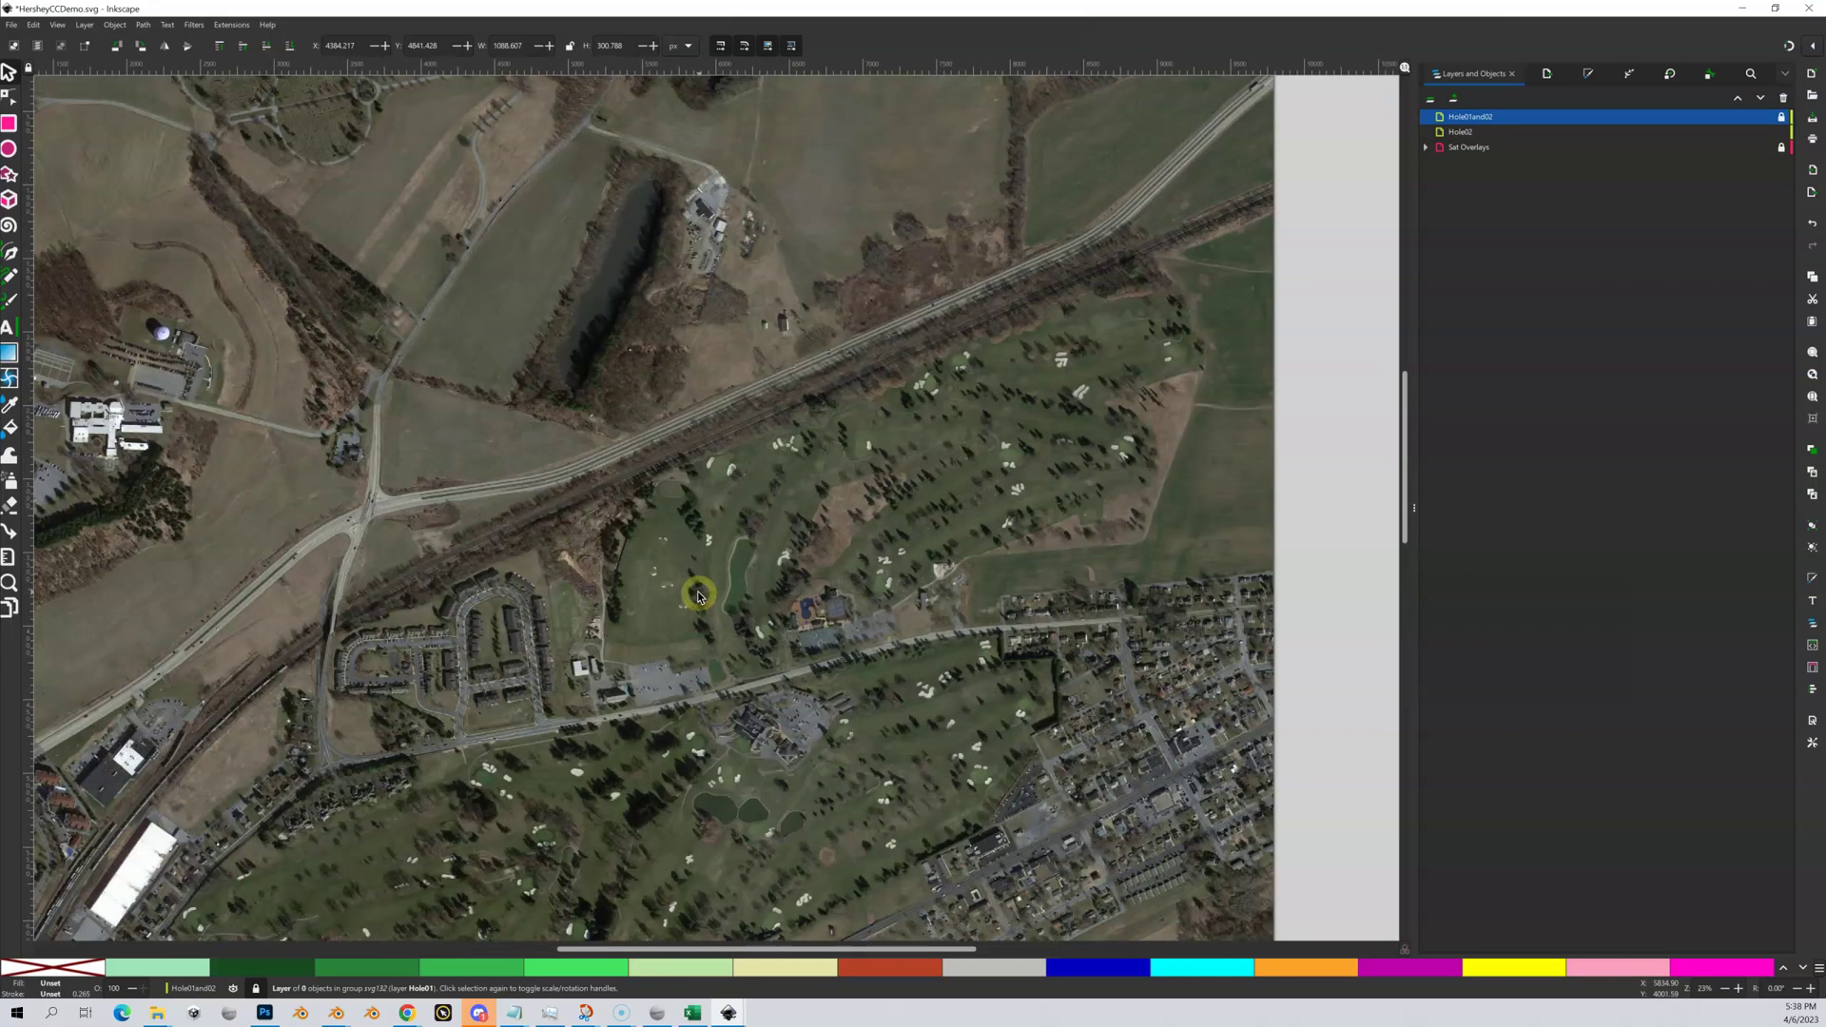
{"action": "scroll", "coordinate": [697, 597], "scroll_direction": "up", "scroll_amount": 2}
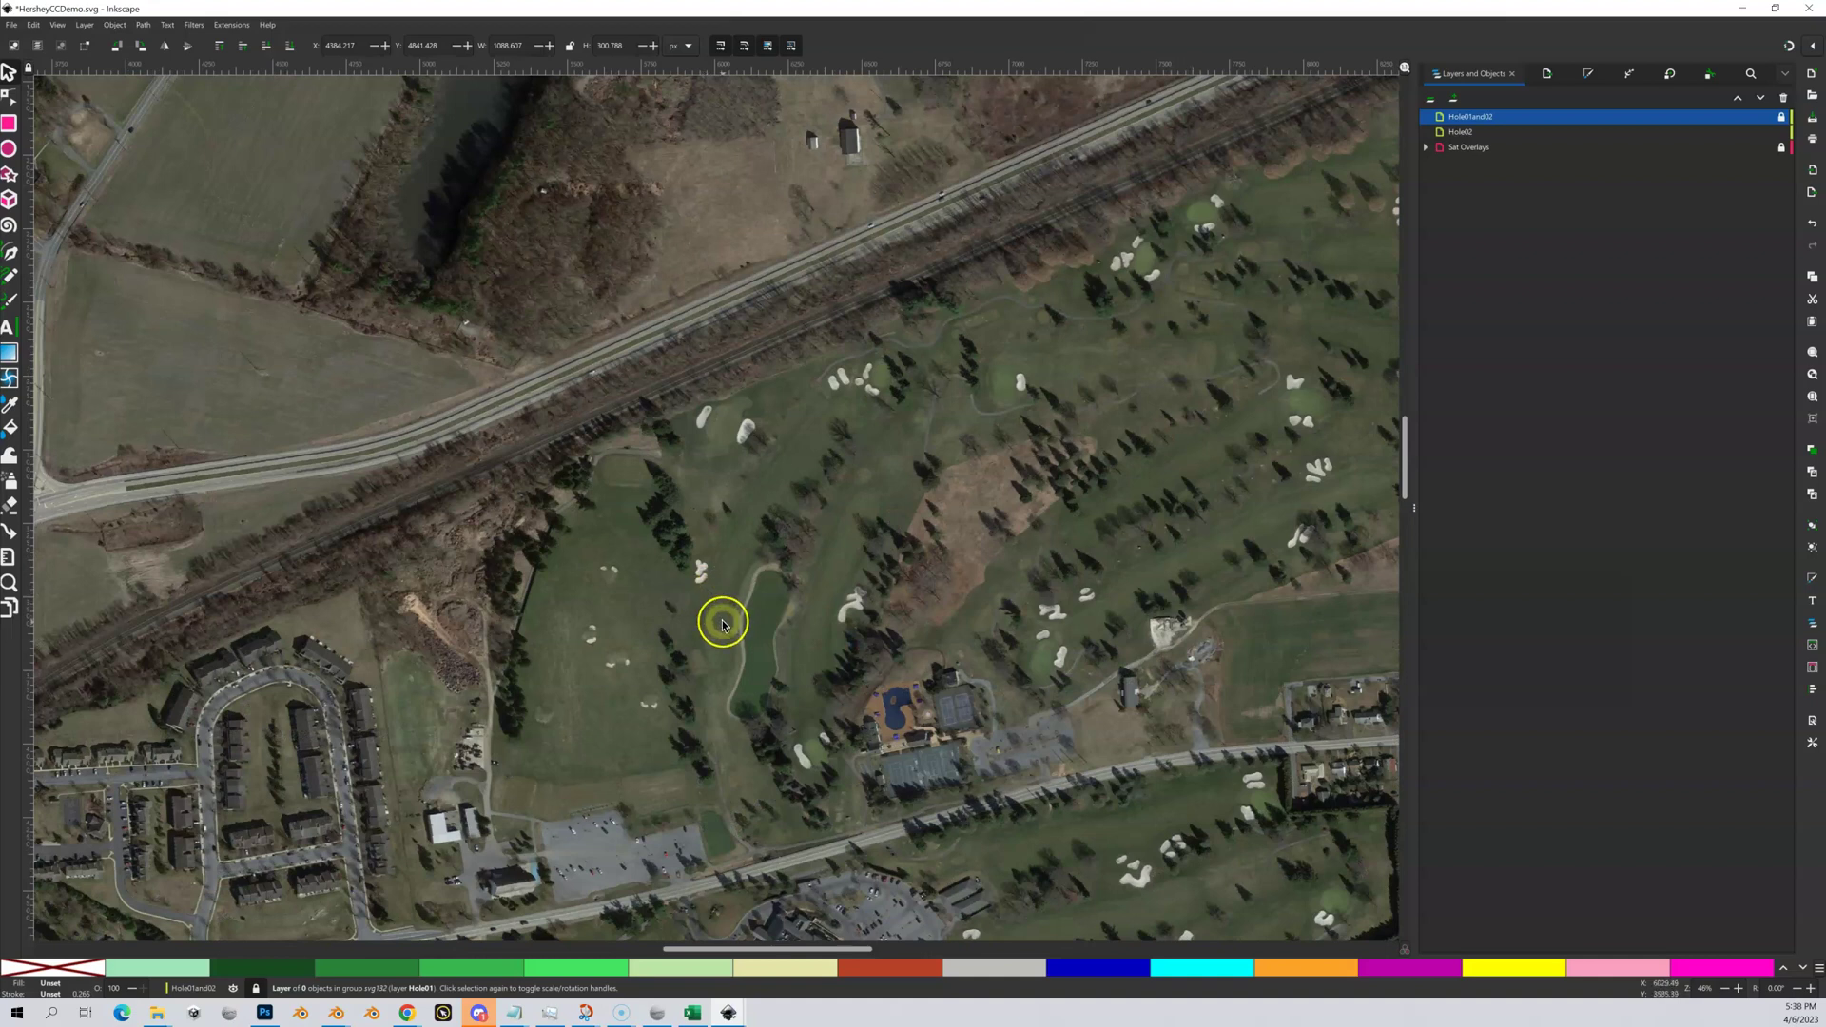